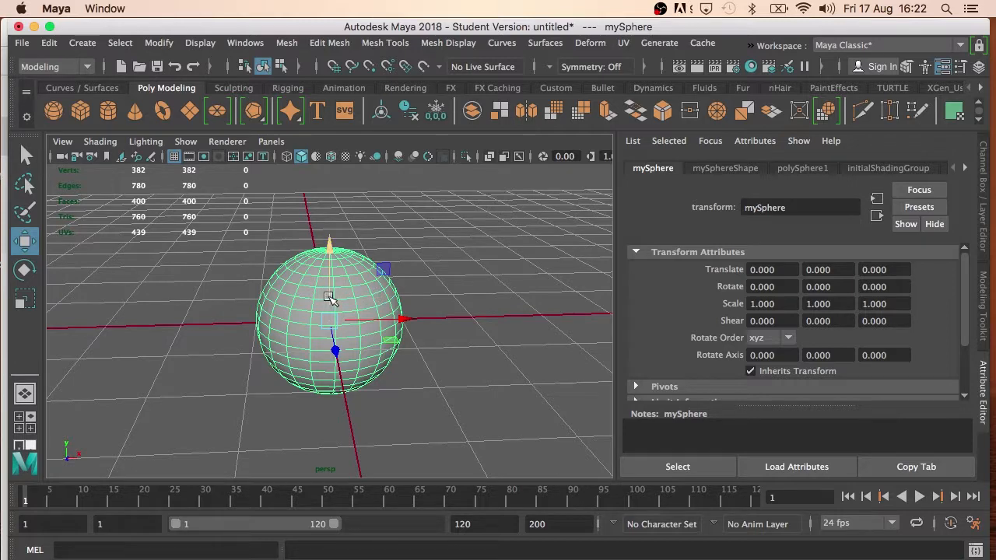
{"action": "scroll", "coordinate": [391, 337], "scroll_direction": "up", "scroll_amount": 5}
{"action": "scroll", "coordinate": [391, 335], "scroll_direction": "down", "scroll_amount": 5}
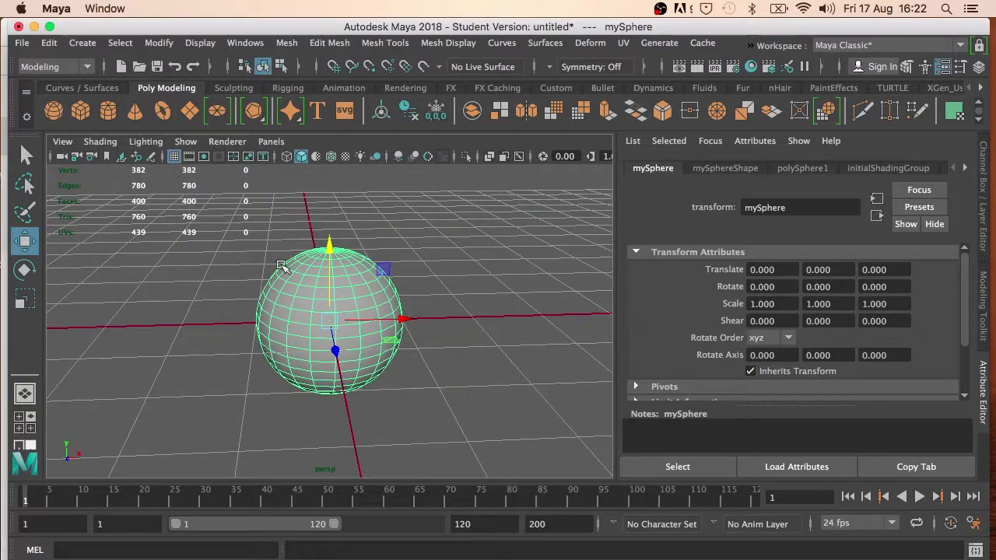
Step: Set the polygon sphere creation options to 20 axis divisions and 20 height divisions, and close them without creating a sphere
{"action": "left_click", "coordinate": [82, 42]}
{"action": "mouse_move", "coordinate": [124, 97]}
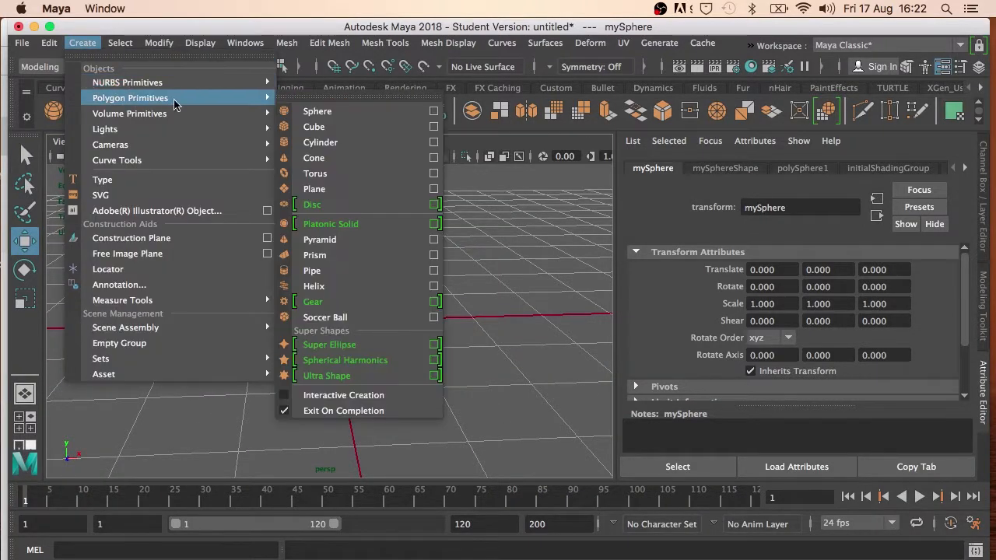
{"action": "left_click", "coordinate": [434, 112]}
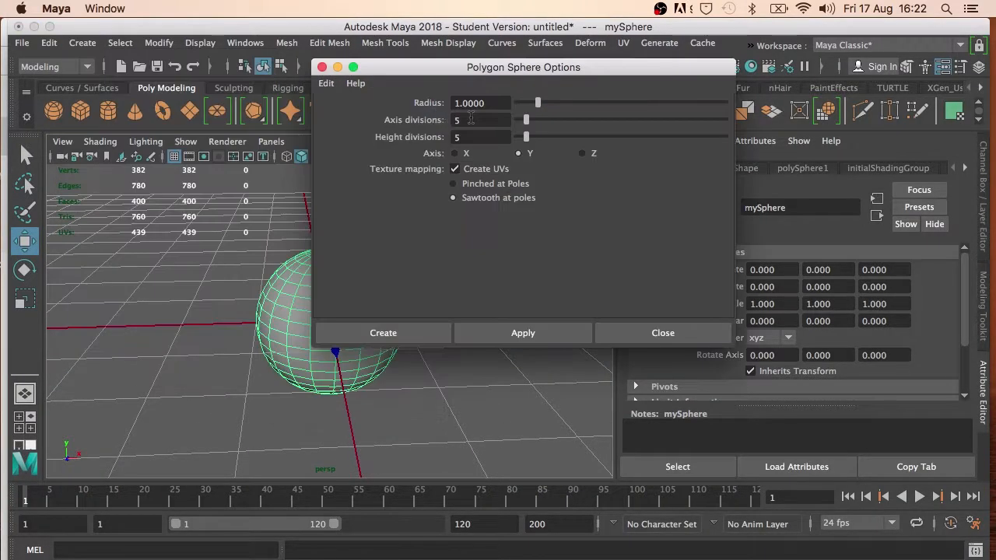
{"action": "key", "text": "Return"}
{"action": "type", "text": "20"}
{"action": "key", "text": "Tab"}
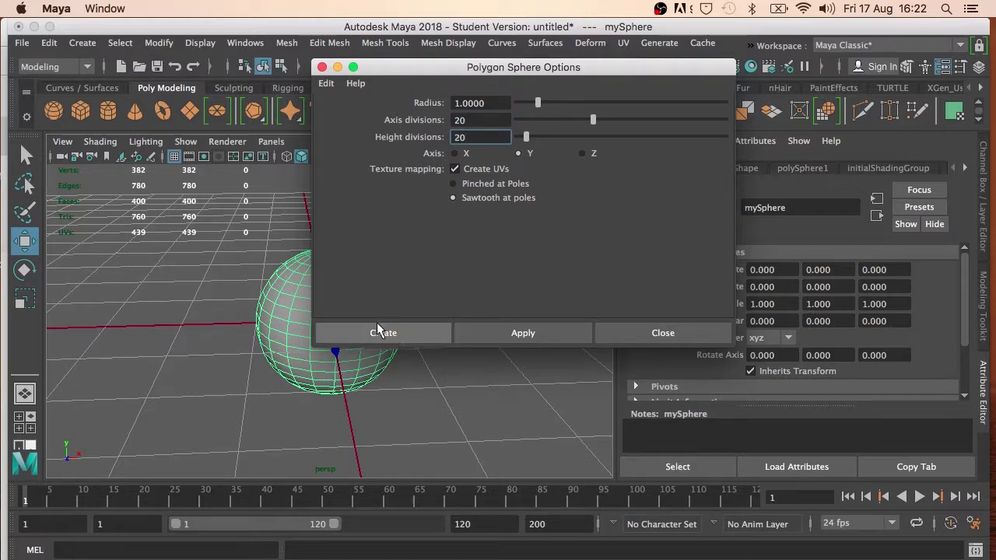
{"action": "left_click", "coordinate": [634, 340]}
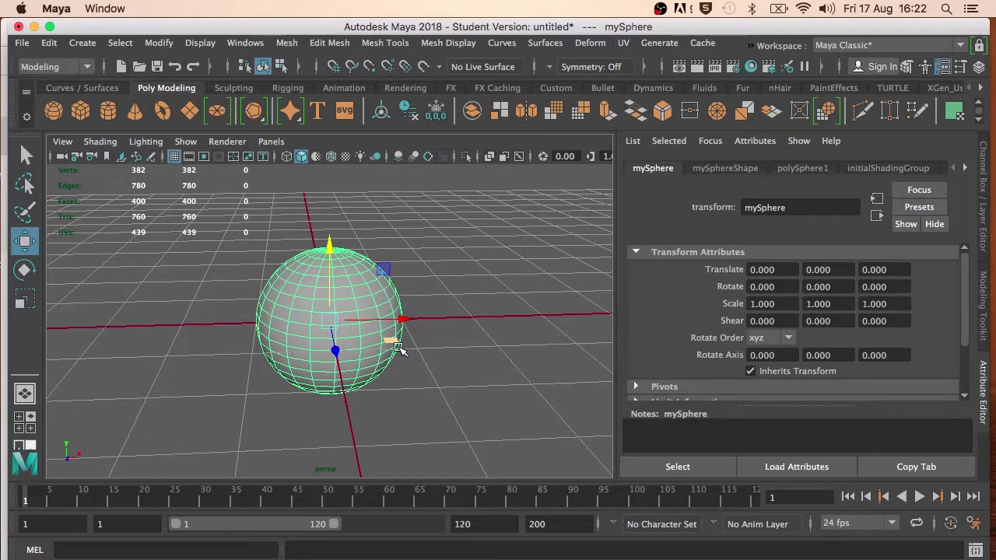
Step: Duplicate the sphere in place
{"action": "key", "text": "ctrl+d"}
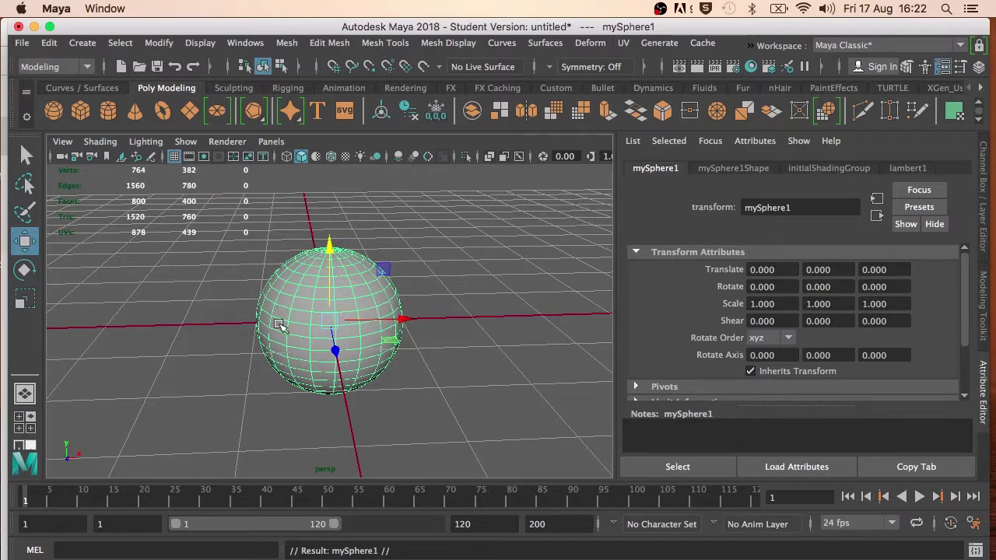
Step: Try moving the duplicate sphere about 2.27 units along X and the original the opposite way, and undo both moves
{"action": "left_click_drag", "start_coordinate": [408, 324], "coordinate": [568, 315]}
{"action": "left_click", "coordinate": [393, 309]}
{"action": "left_click_drag", "start_coordinate": [403, 314], "coordinate": [304, 319]}
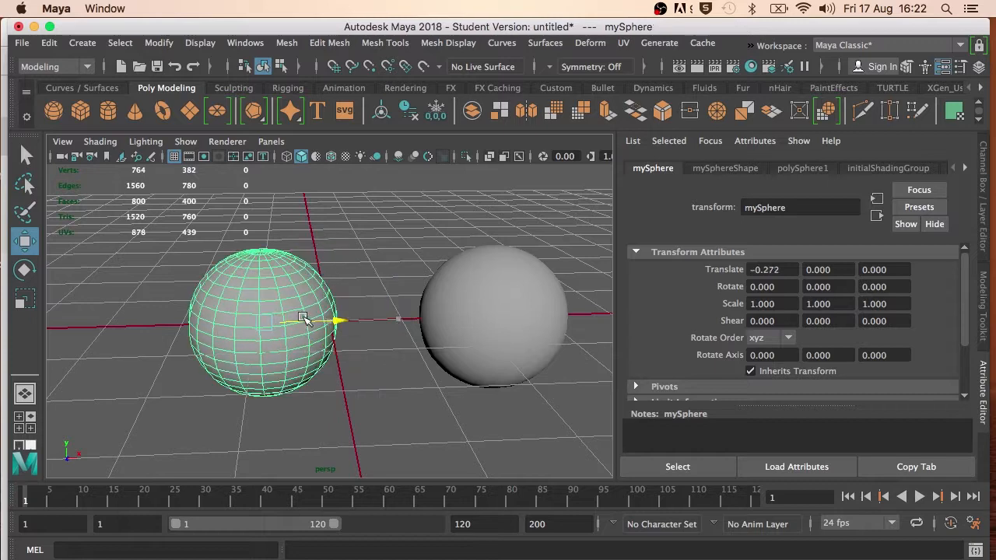
{"action": "key", "text": "ctrl+z"}
{"action": "left_click", "coordinate": [491, 308]}
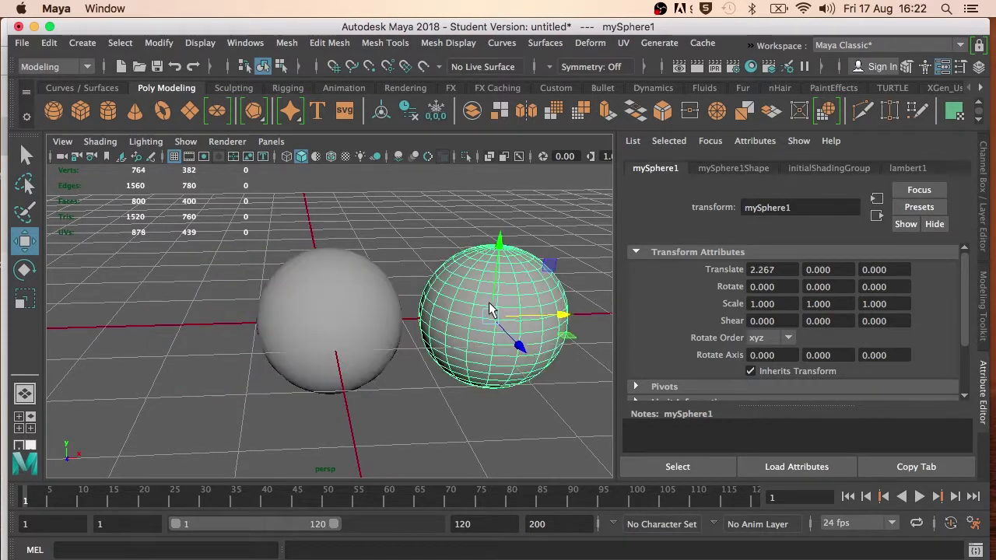
{"action": "key", "text": "ctrl+z"}
{"action": "key", "text": "ctrl+z"}
{"action": "key", "text": "ctrl+z"}
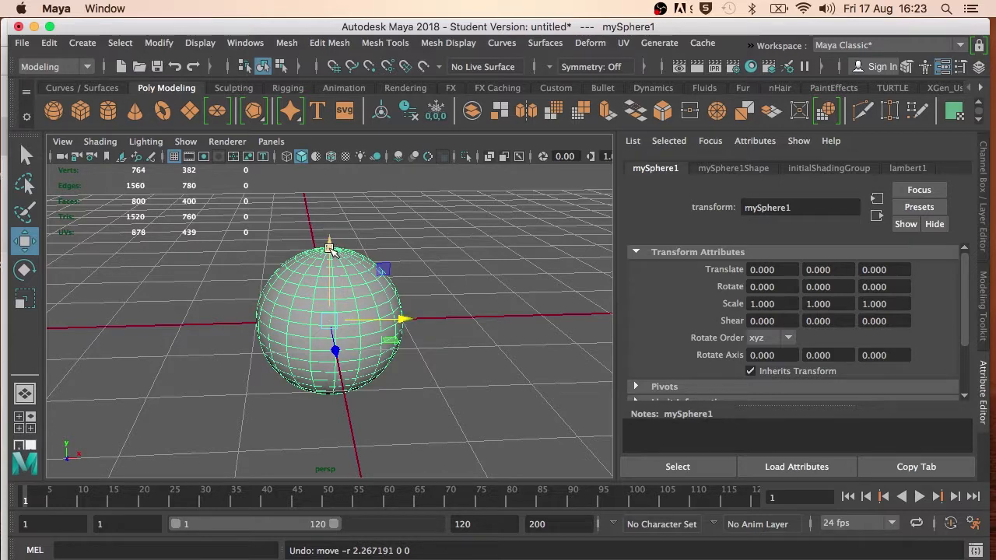
Step: Raise the duplicate sphere about 1.06 units in Y and scale it uniformly to about 0.45 as a head
{"action": "left_click_drag", "start_coordinate": [330, 248], "coordinate": [330, 169]}
{"action": "key", "text": "e"}
{"action": "key", "text": "r"}
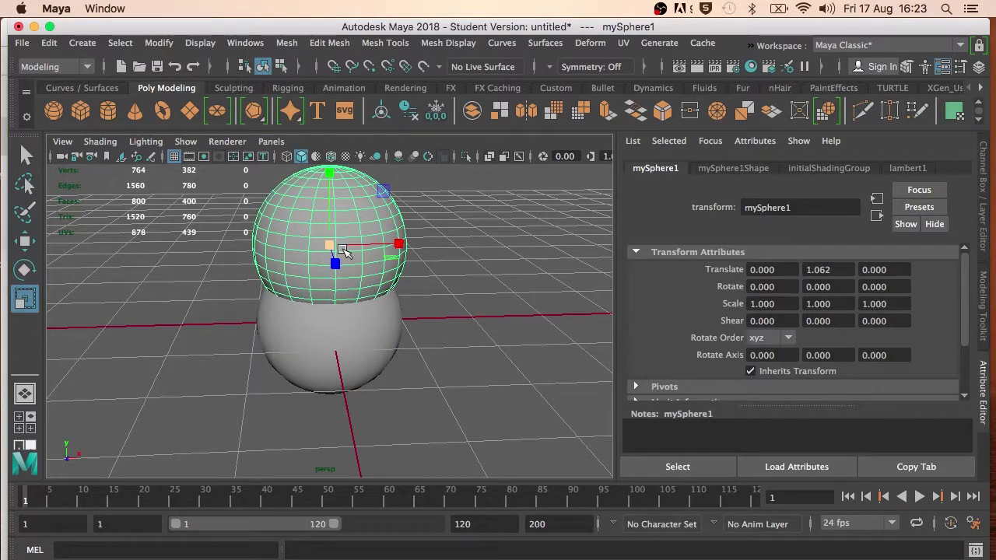
{"action": "left_click_drag", "start_coordinate": [328, 246], "coordinate": [256, 263]}
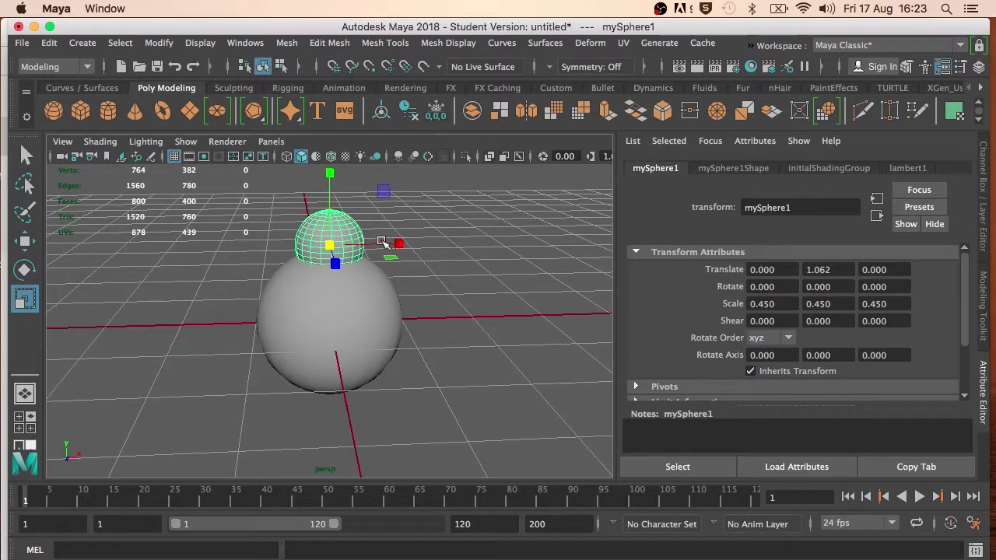
Step: Select both spheres and stretch them together along Y by a factor of about 1.41, and clear the selection
{"action": "left_click", "coordinate": [351, 338]}
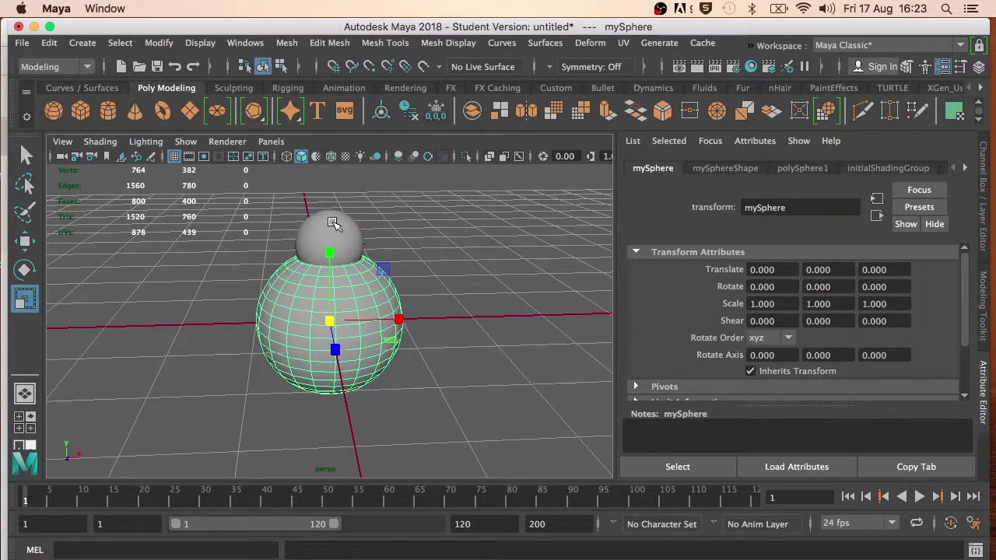
{"action": "left_click", "coordinate": [333, 223]}
{"action": "left_click", "coordinate": [342, 331]}
{"action": "left_click", "coordinate": [342, 228]}
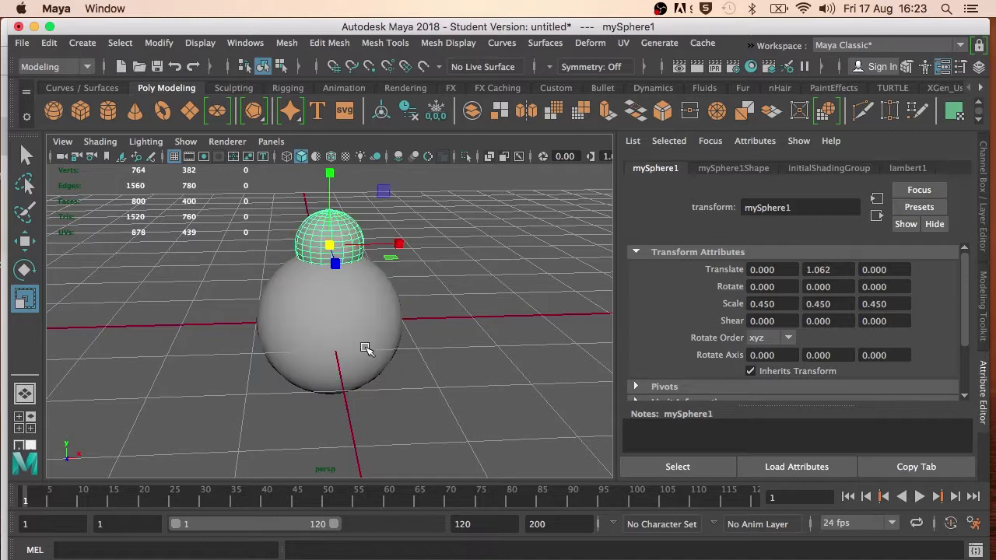
{"action": "left_click", "coordinate": [346, 364]}
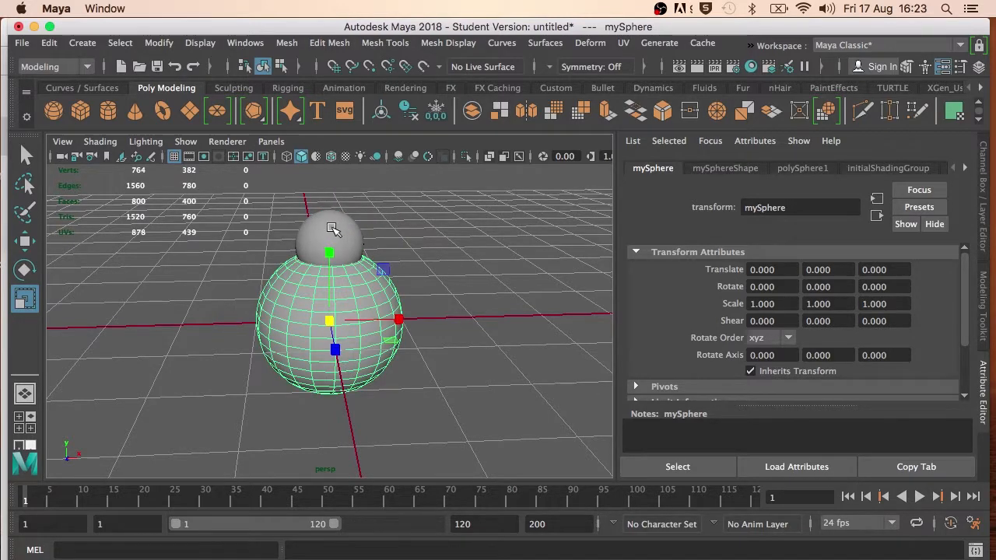
{"action": "left_click", "coordinate": [332, 228]}
{"action": "left_click_drag", "start_coordinate": [328, 172], "coordinate": [337, 144]}
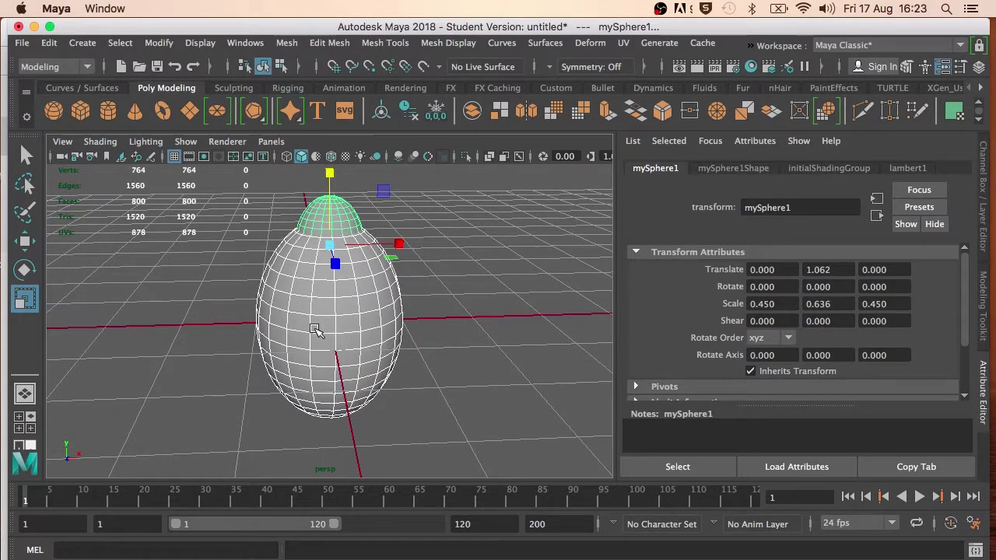
{"action": "left_click", "coordinate": [523, 245]}
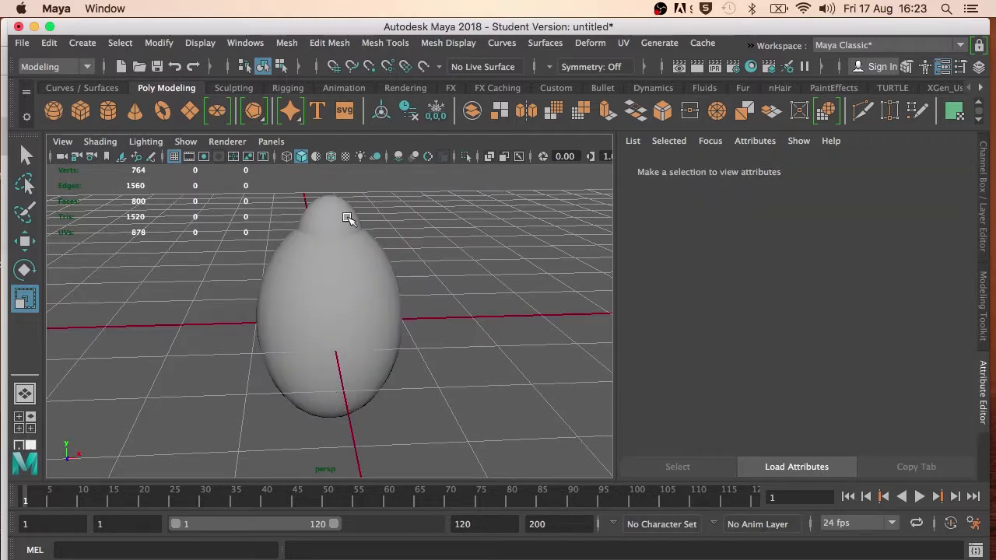
Step: Move the head sphere up to about 1.48 in Y so it sits on top of the body, and deselect it
{"action": "left_click", "coordinate": [336, 221]}
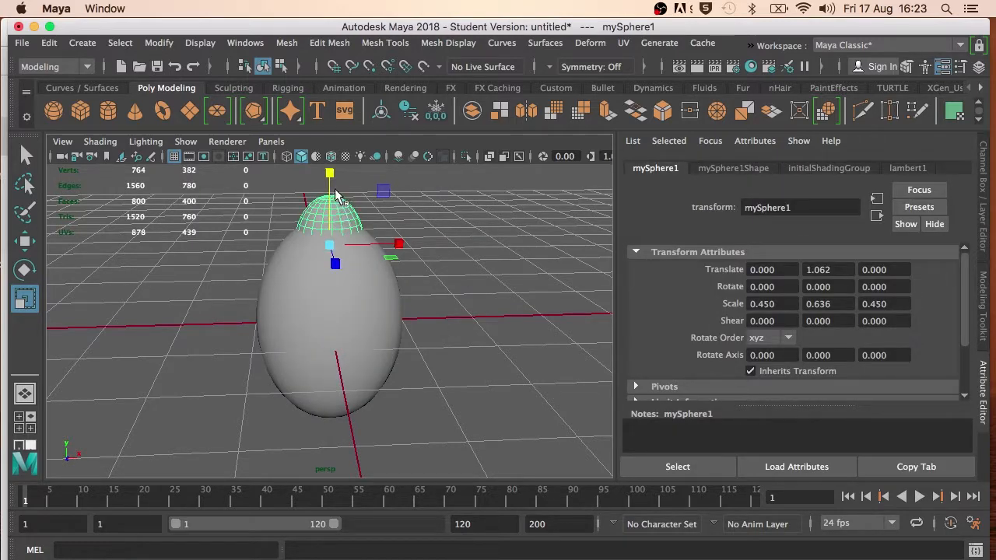
{"action": "key", "text": "w"}
{"action": "scroll", "coordinate": [362, 243], "scroll_direction": "down", "scroll_amount": 2}
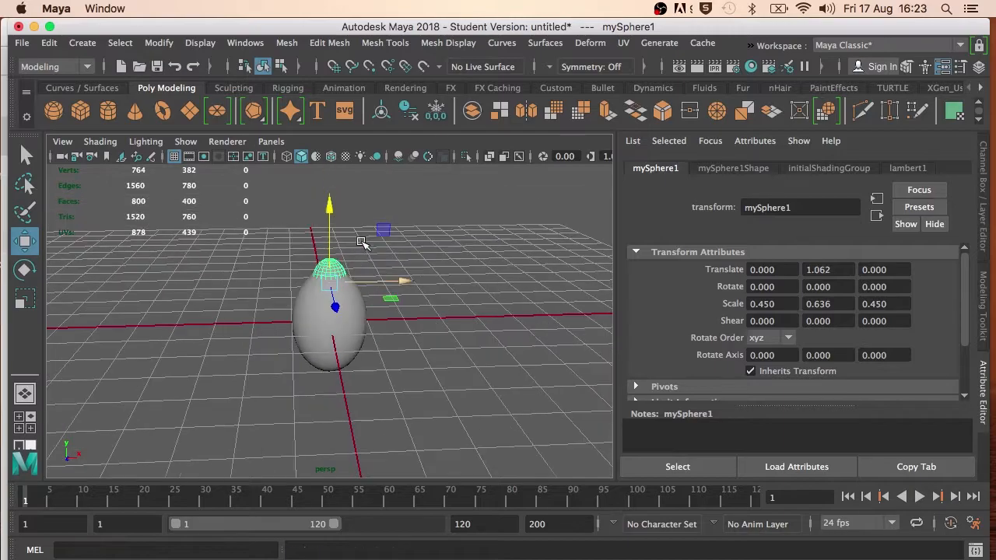
{"action": "mouse_move", "coordinate": [330, 204]}
{"action": "left_mouse_down"}
{"action": "mouse_move", "coordinate": [331, 187]}
{"action": "mouse_move", "coordinate": [336, 199]}
{"action": "left_mouse_up"}
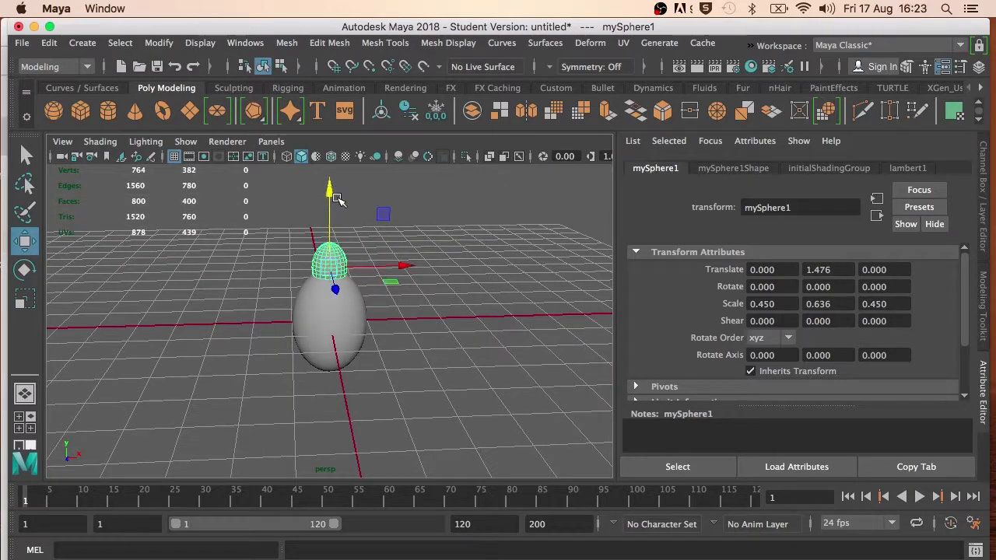
{"action": "left_click_drag", "start_coordinate": [407, 263], "coordinate": [356, 273], "text": "alt"}
{"action": "left_click", "coordinate": [473, 224]}
{"action": "left_click_drag", "start_coordinate": [427, 273], "coordinate": [477, 246], "text": "alt"}
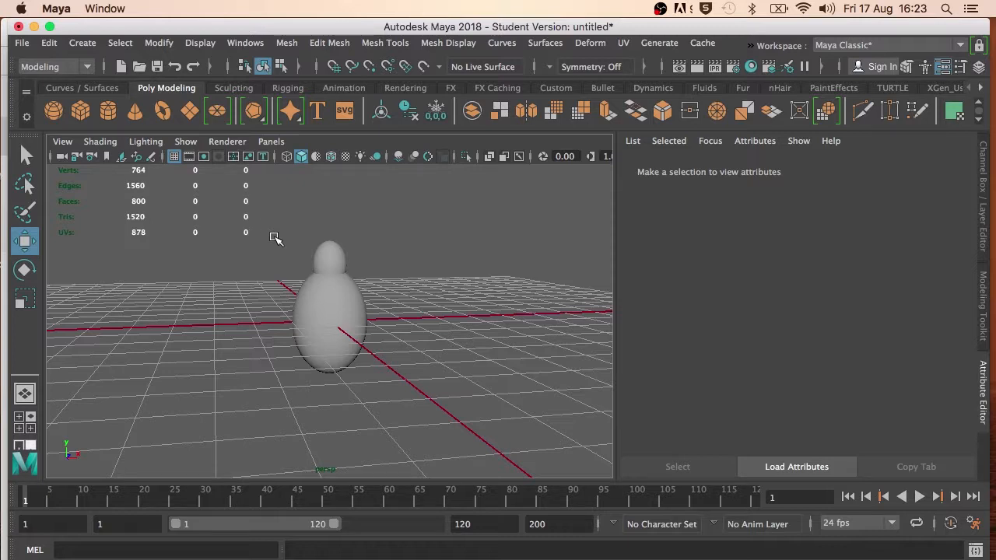
Step: Select the head and body spheres and combine them into one mesh, undoing any accidental move
{"action": "left_click", "coordinate": [326, 261]}
{"action": "left_click", "coordinate": [322, 327]}
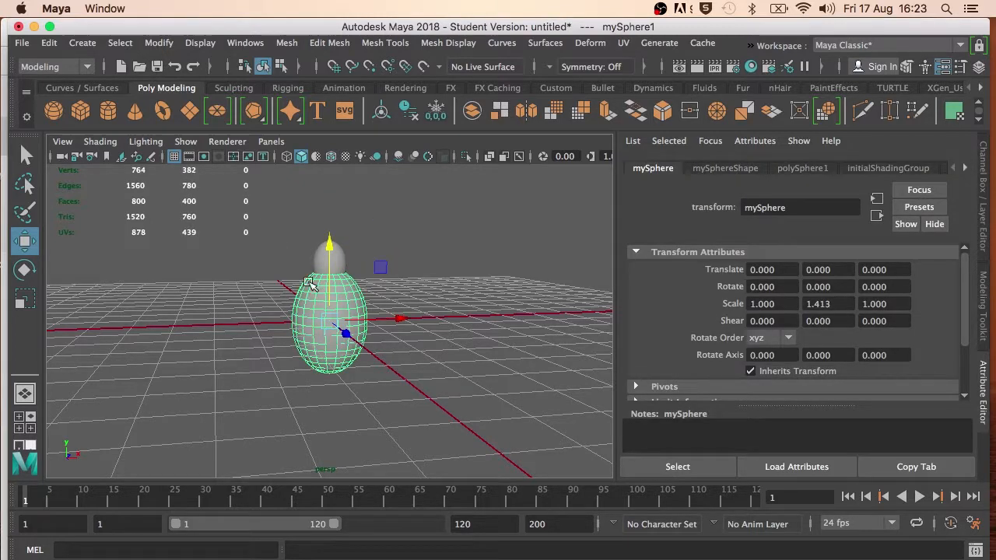
{"action": "left_click", "coordinate": [268, 218]}
{"action": "left_click_drag", "start_coordinate": [266, 212], "coordinate": [471, 424]}
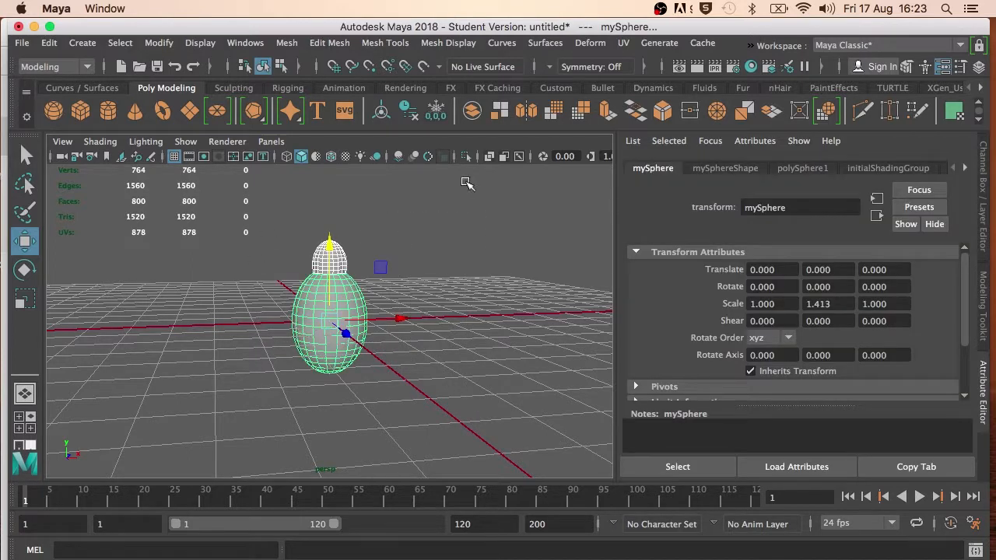
{"action": "left_click", "coordinate": [473, 111]}
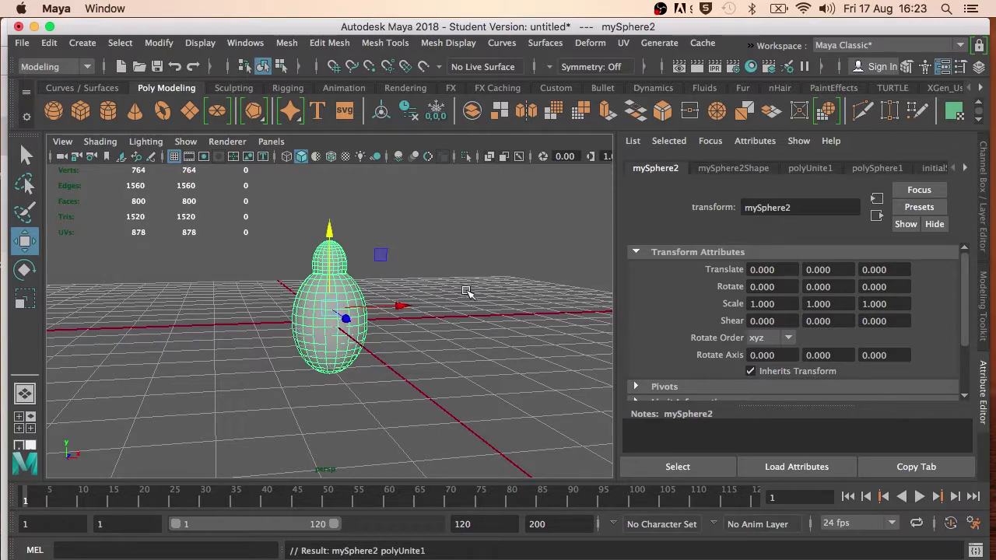
{"action": "left_click_drag", "start_coordinate": [466, 289], "coordinate": [410, 303], "text": "alt"}
{"action": "key", "text": "super+z"}
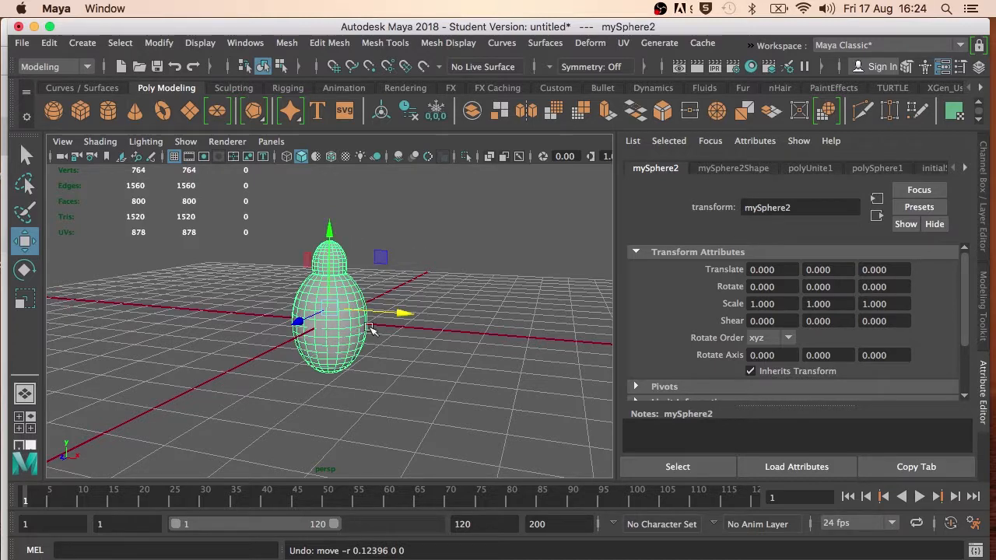
Step: Create a polygon cylinder at the origin and set its Z rotation to 90 degrees
{"action": "left_click", "coordinate": [108, 111]}
{"action": "key", "text": "e"}
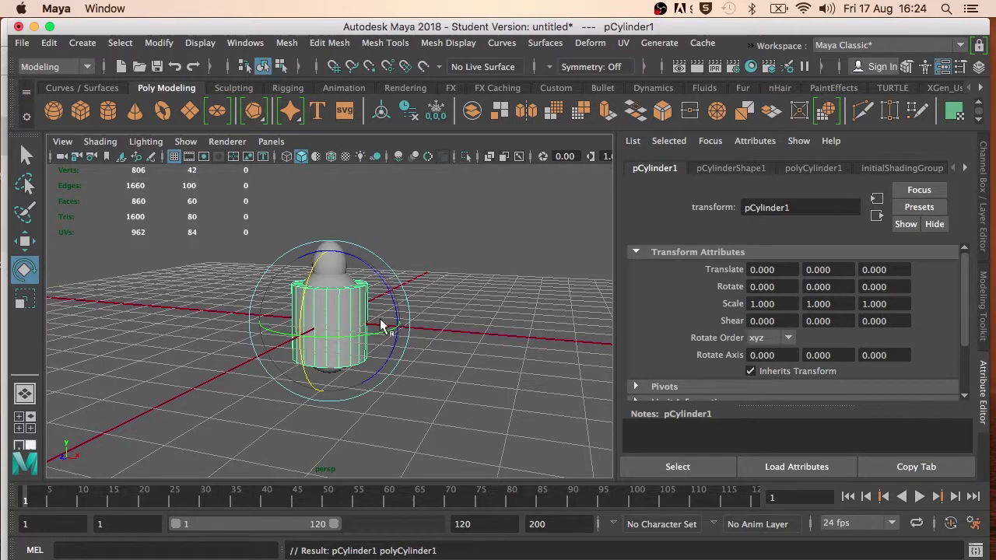
{"action": "key", "text": "r"}
{"action": "key", "text": "e"}
{"action": "left_click_drag", "start_coordinate": [347, 254], "coordinate": [469, 369]}
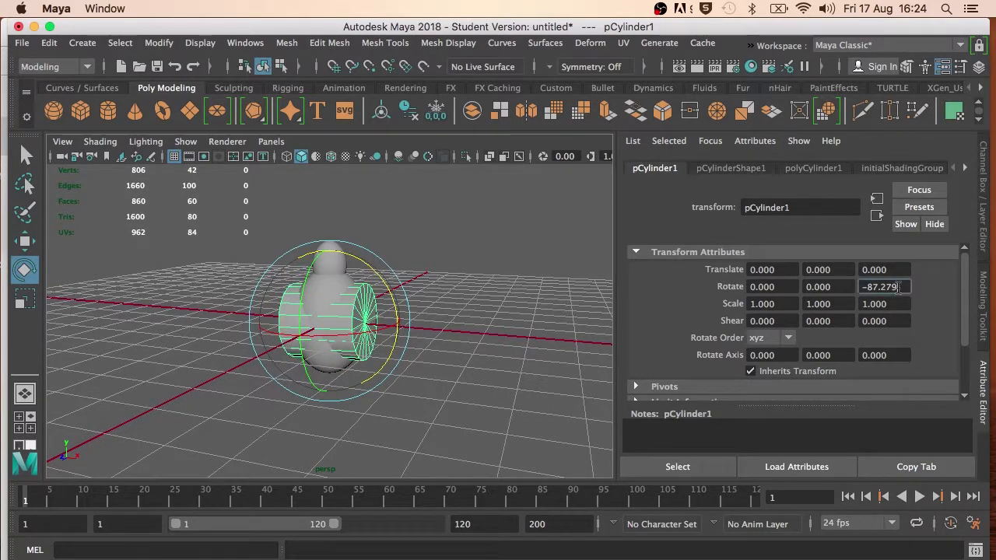
{"action": "left_click", "coordinate": [898, 287]}
{"action": "type", "text": "90"}
{"action": "key", "text": "Return"}
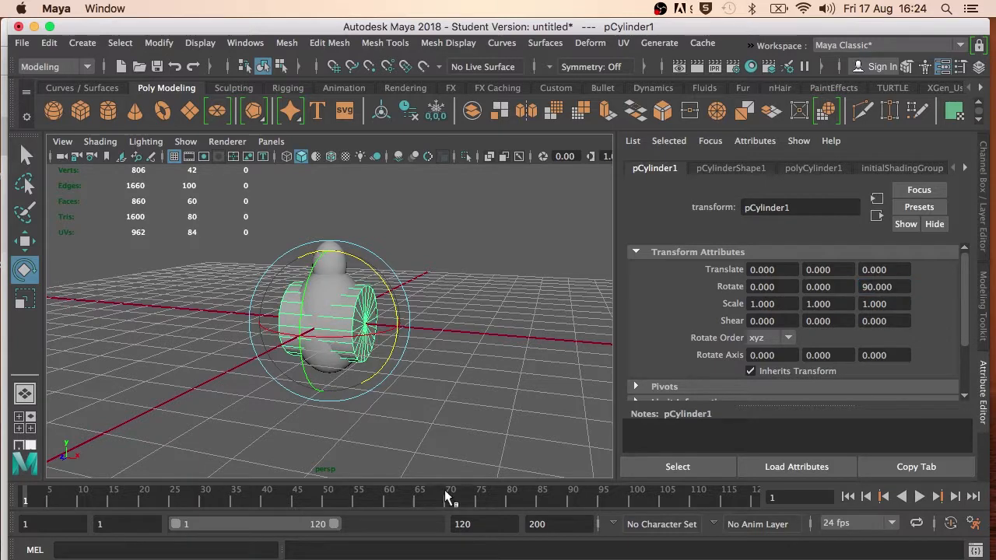
Step: Scale the cylinder to about 0.27, 1.57, 0.27 and raise it to about 0.56 in Y to form the arms
{"action": "key", "text": "r"}
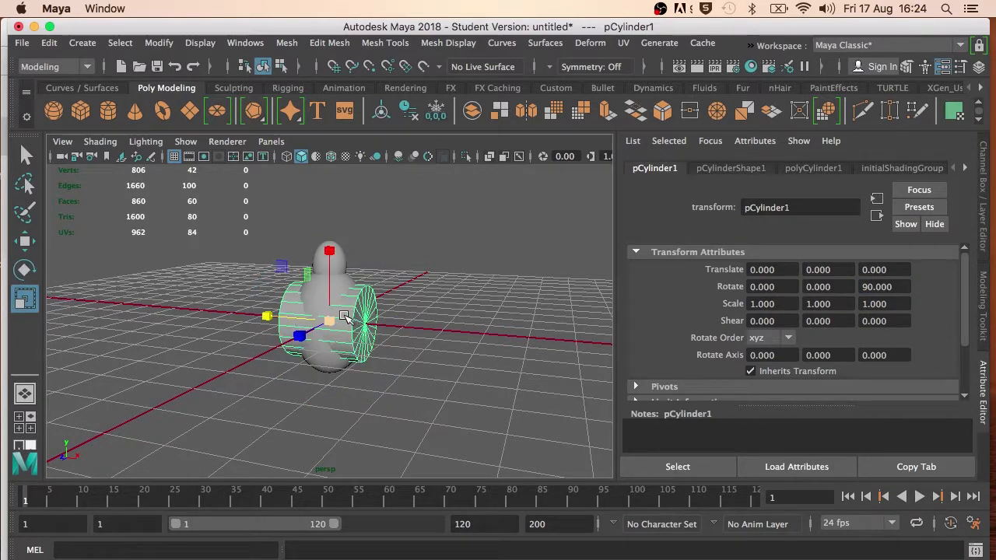
{"action": "left_click_drag", "start_coordinate": [274, 315], "coordinate": [152, 305]}
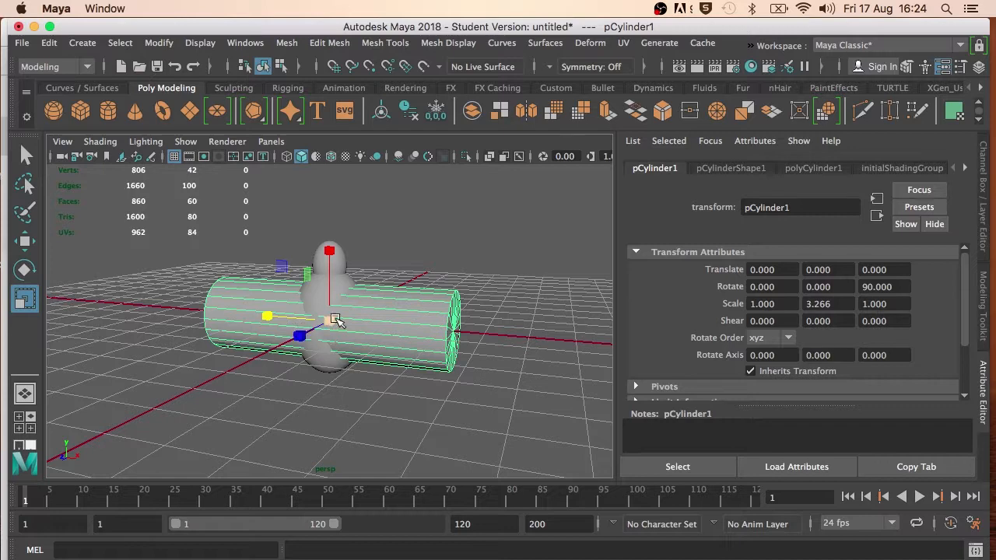
{"action": "left_click_drag", "start_coordinate": [329, 320], "coordinate": [299, 330]}
{"action": "key", "text": "w"}
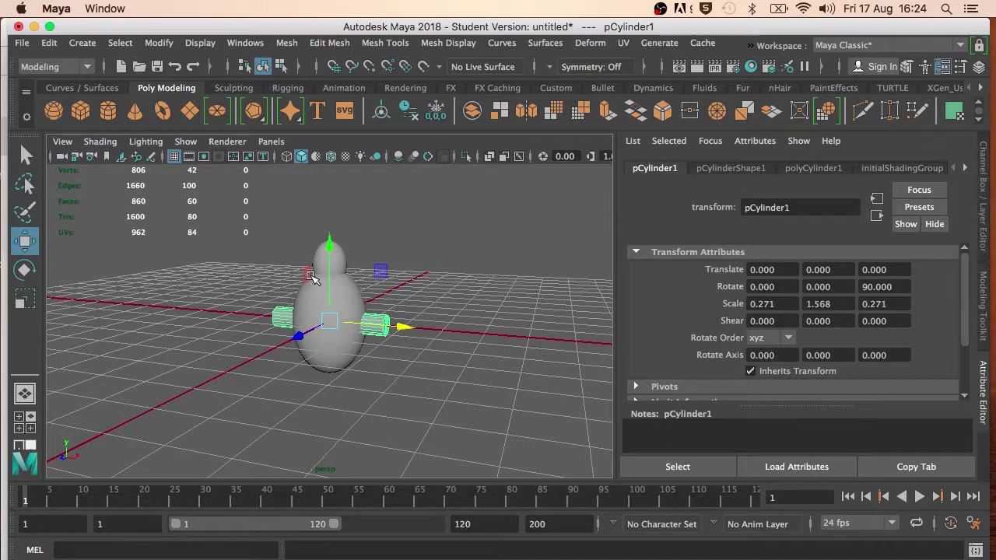
{"action": "left_click_drag", "start_coordinate": [328, 249], "coordinate": [333, 231]}
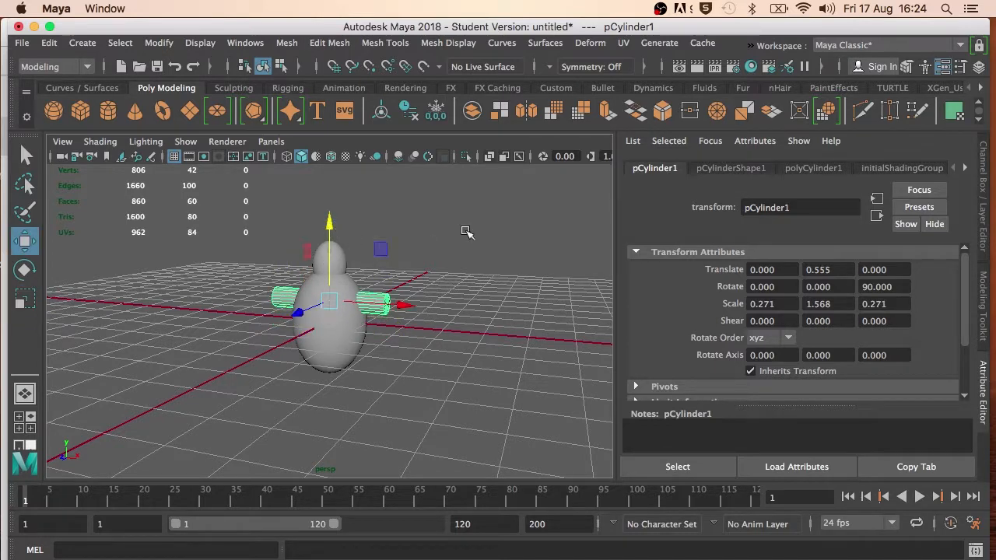
Step: Select the arm cylinder together with the body mesh and combine them into one object
{"action": "left_click", "coordinate": [461, 233]}
{"action": "left_click_drag", "start_coordinate": [241, 238], "coordinate": [476, 407]}
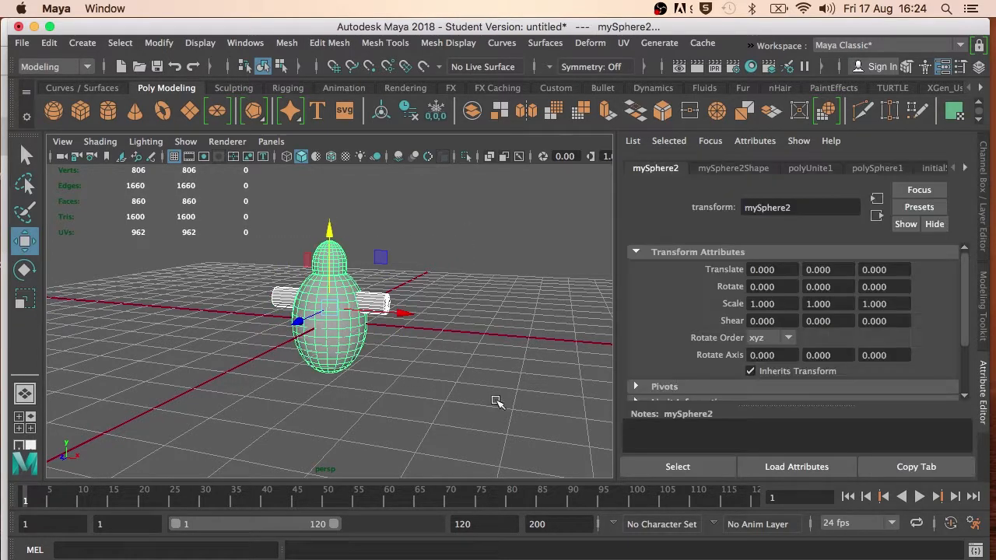
{"action": "left_click", "coordinate": [472, 111]}
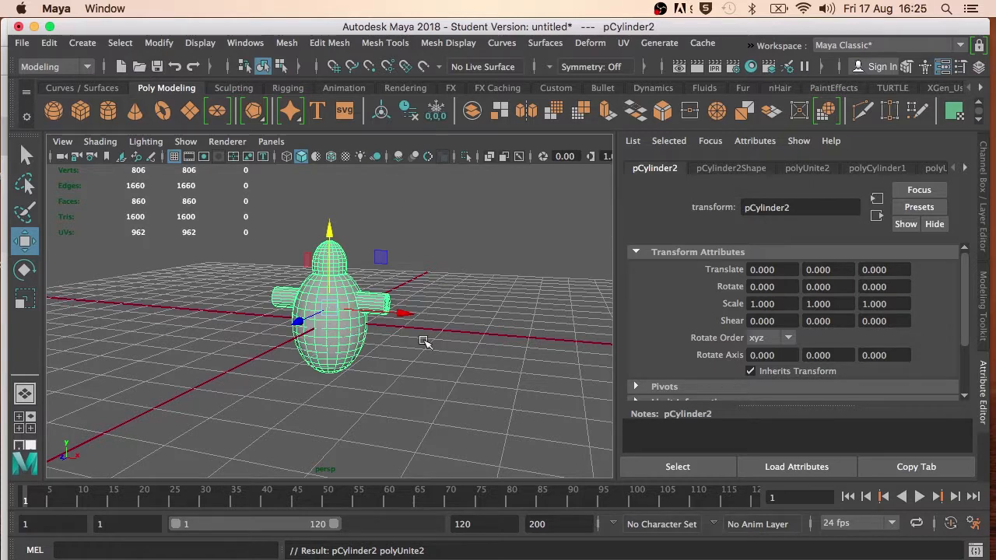
Step: Run Extract on the combined figure to split it into separate parts, and clear the selection
{"action": "left_click", "coordinate": [500, 112]}
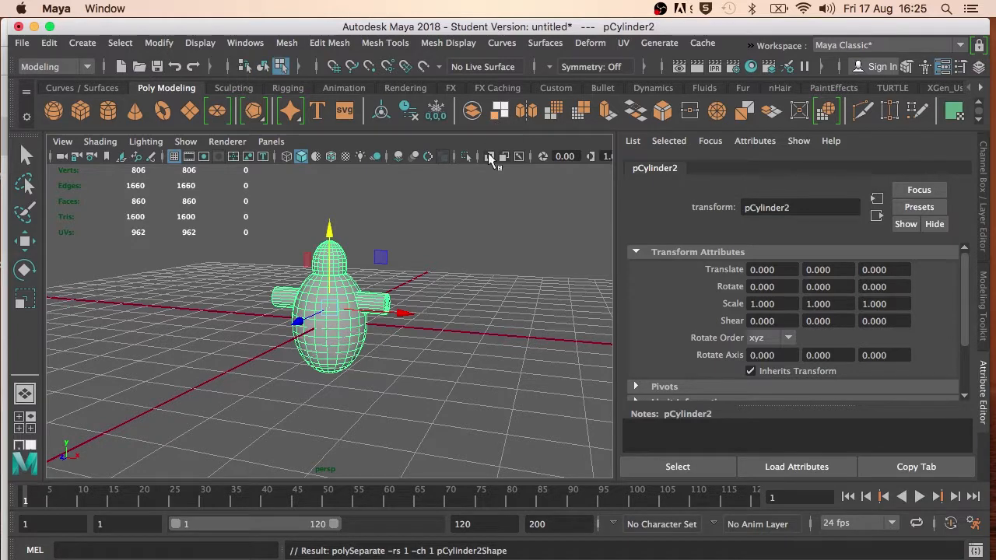
{"action": "left_click", "coordinate": [482, 268]}
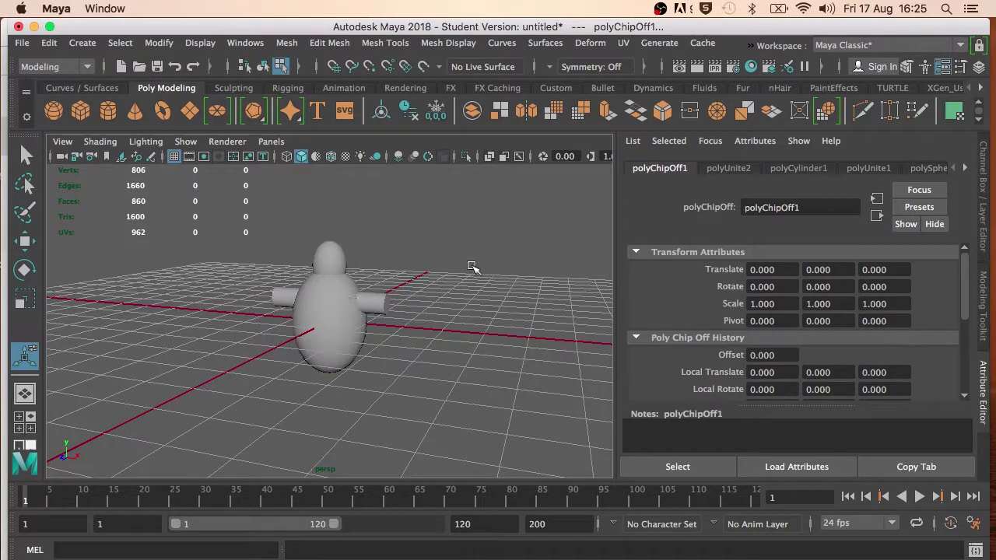
Step: Select the faces of the body and head in turn to check whether the extracted parts are separate
{"action": "left_click", "coordinate": [371, 304]}
{"action": "left_click", "coordinate": [334, 346]}
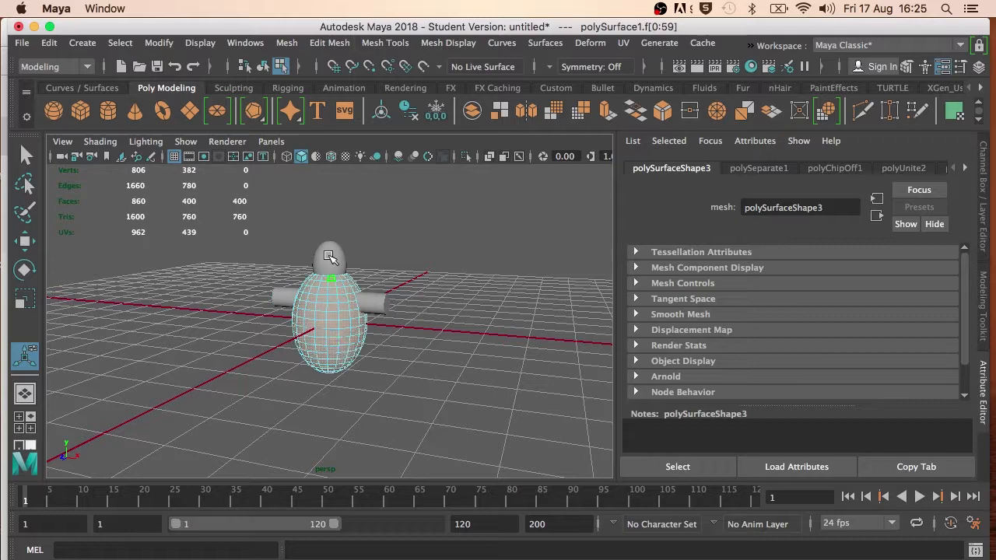
{"action": "left_click", "coordinate": [333, 258]}
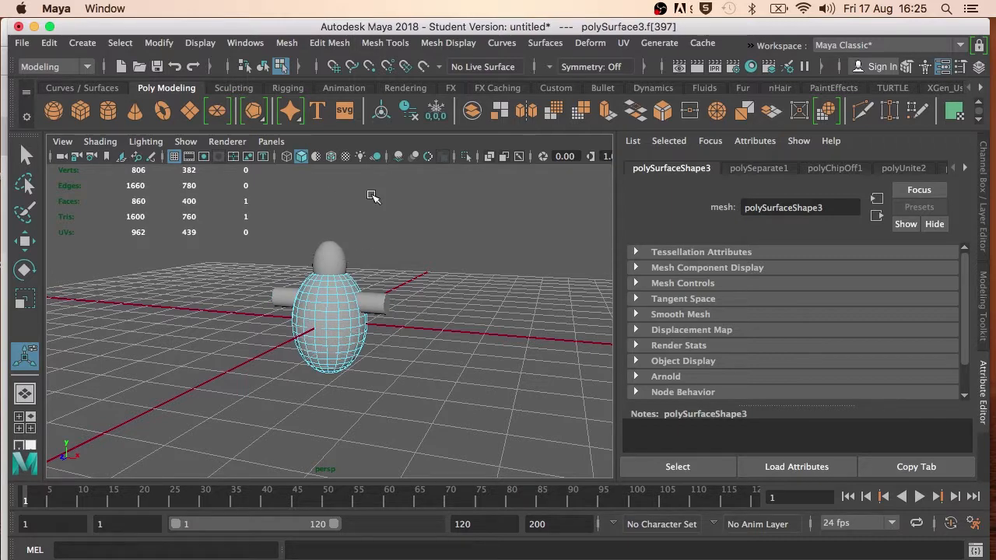
{"action": "double_click", "coordinate": [323, 263]}
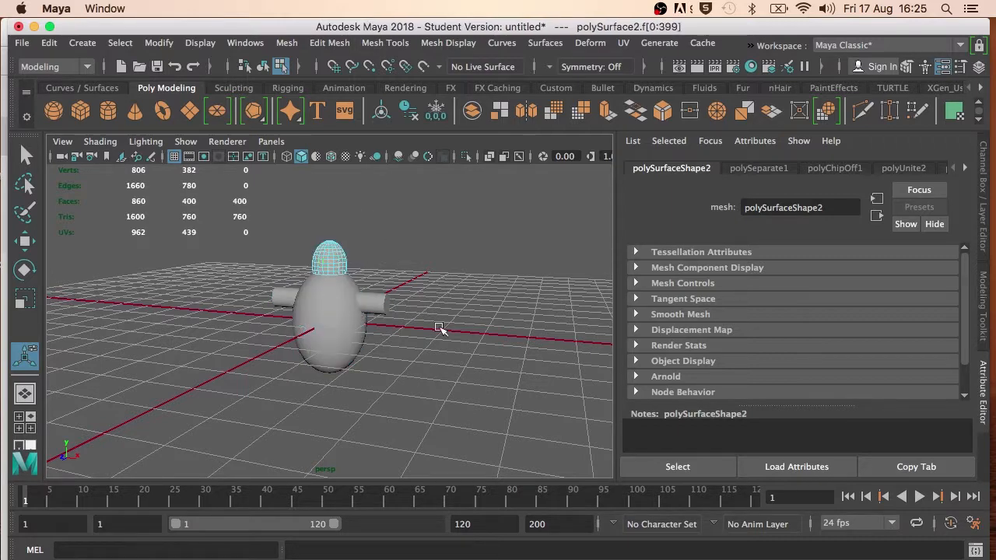
{"action": "left_click_drag", "start_coordinate": [235, 202], "coordinate": [472, 397]}
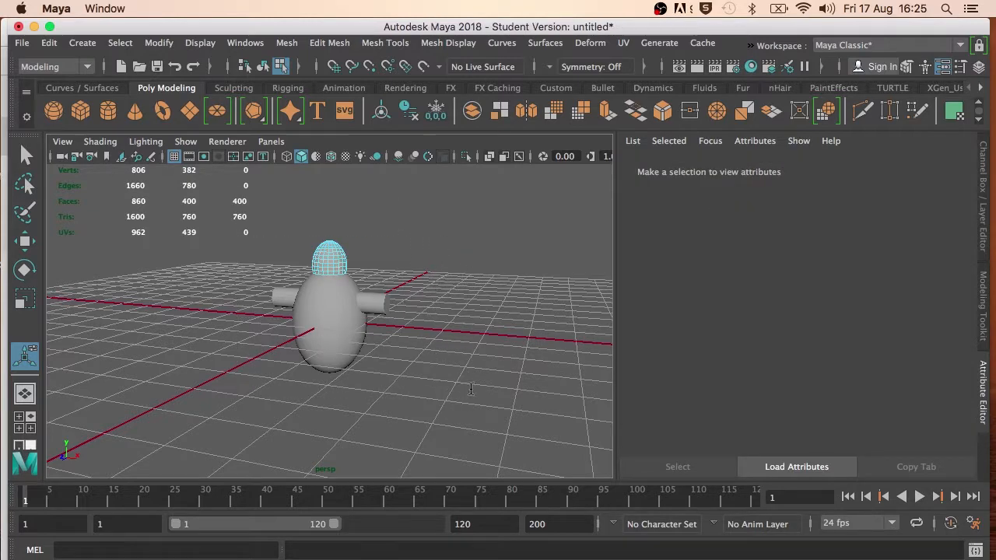
{"action": "left_click", "coordinate": [323, 322]}
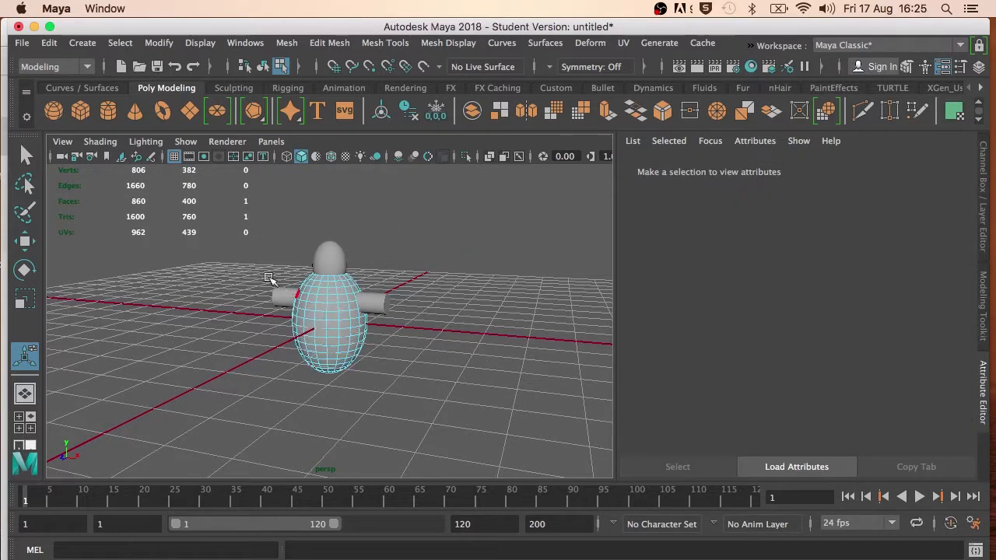
{"action": "left_click_drag", "start_coordinate": [245, 247], "coordinate": [424, 391]}
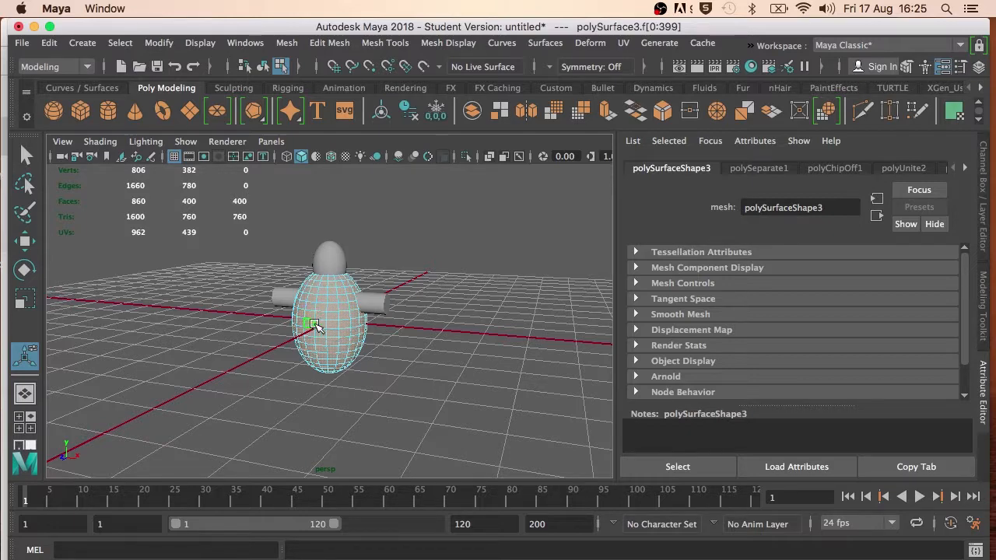
{"action": "key", "text": "super+z"}
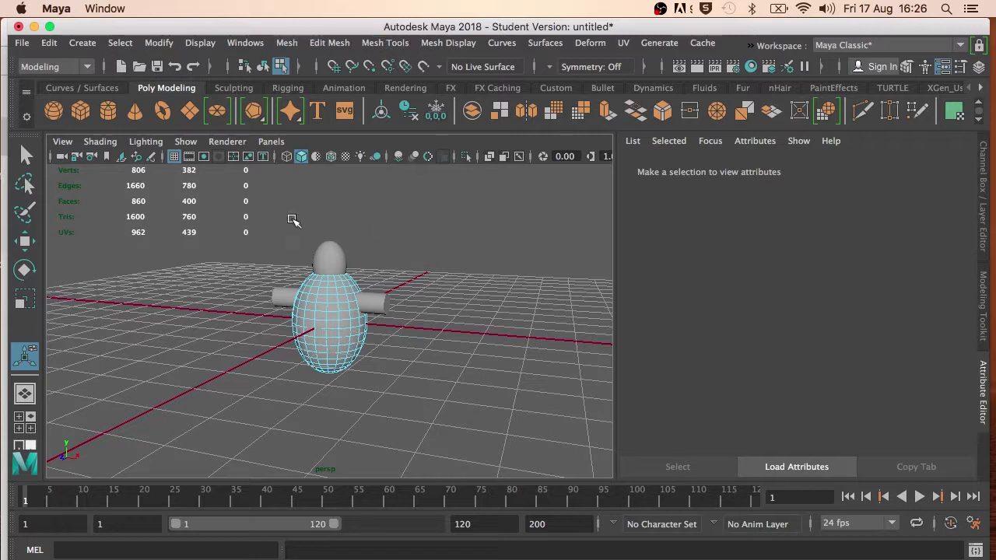
Step: Return the body mesh from face selection to object mode and select the head, body and arms individually
{"action": "right_click", "coordinate": [325, 292]}
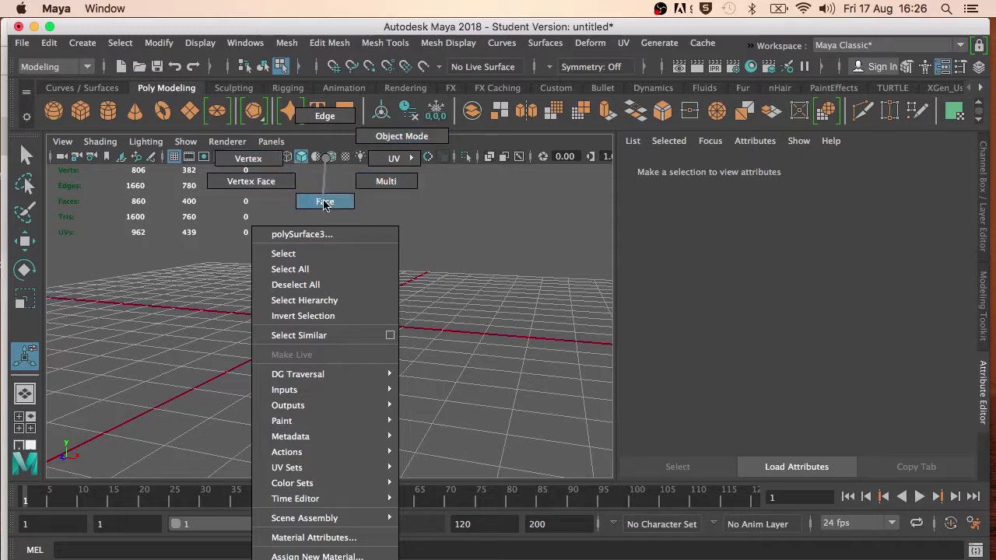
{"action": "right_click_drag", "start_coordinate": [330, 206], "coordinate": [329, 205]}
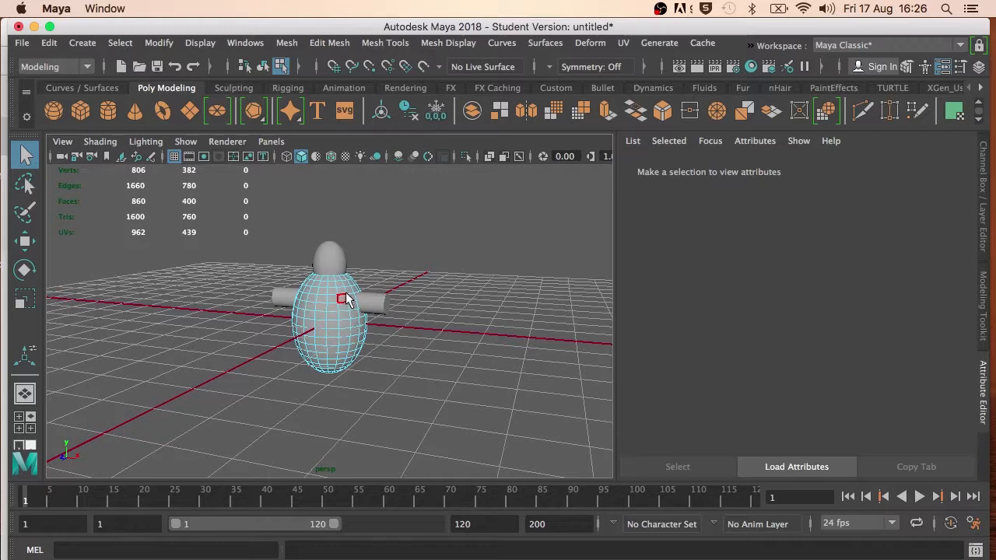
{"action": "right_click_drag", "start_coordinate": [330, 291], "coordinate": [409, 133]}
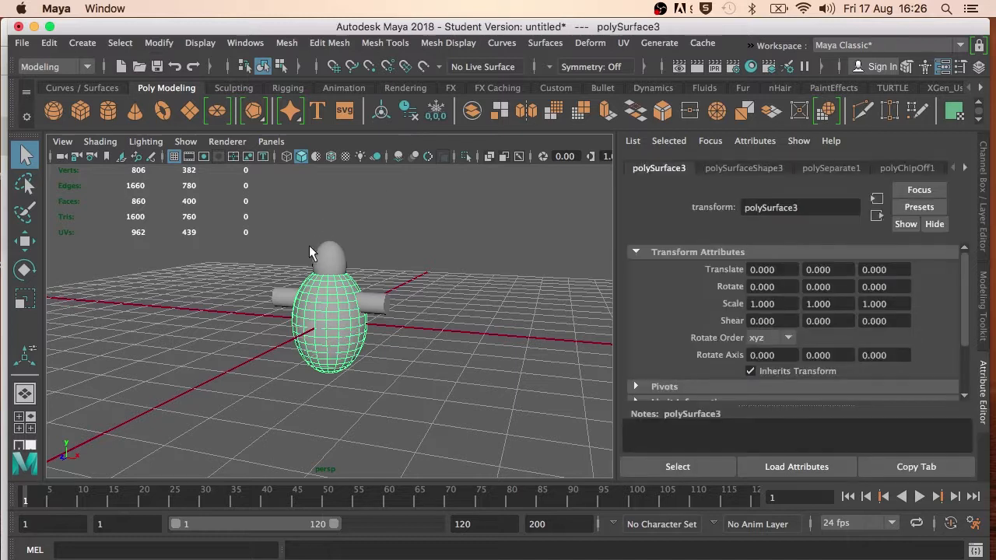
{"action": "left_click", "coordinate": [329, 261]}
{"action": "left_click", "coordinate": [321, 304]}
{"action": "left_click", "coordinate": [280, 295]}
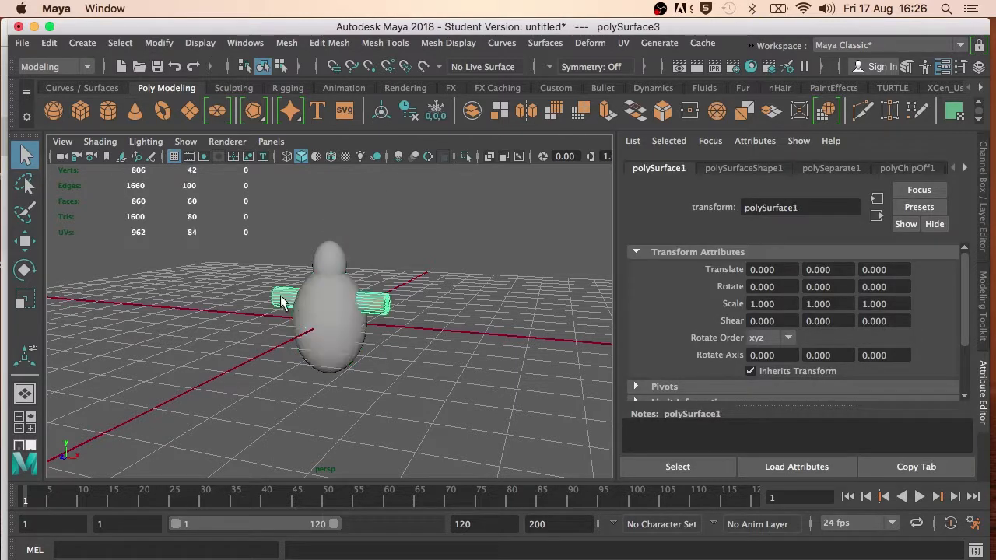
Step: Combine the head, body and arms into one mesh, extract them into separate parts again, and select the body
{"action": "left_click_drag", "start_coordinate": [253, 220], "coordinate": [396, 407]}
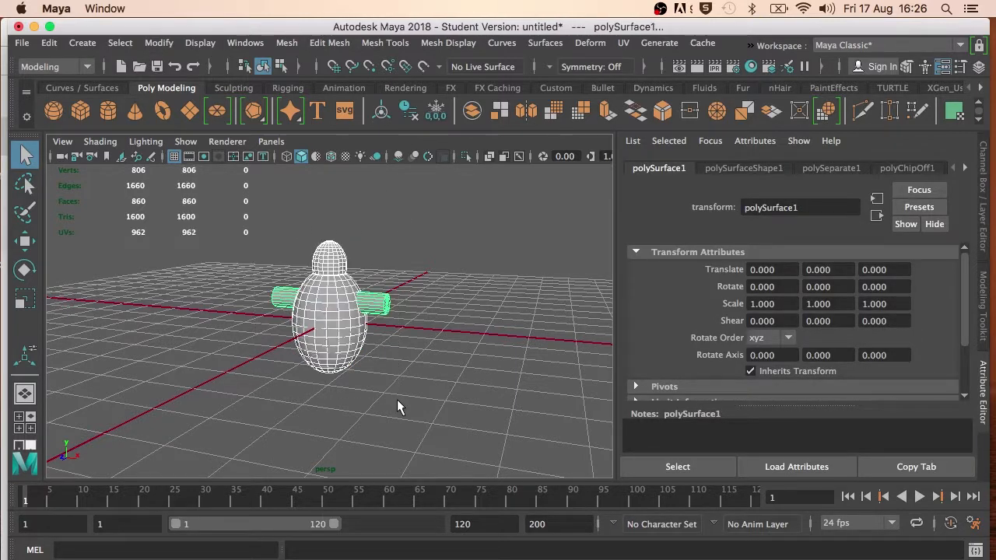
{"action": "left_click", "coordinate": [472, 112]}
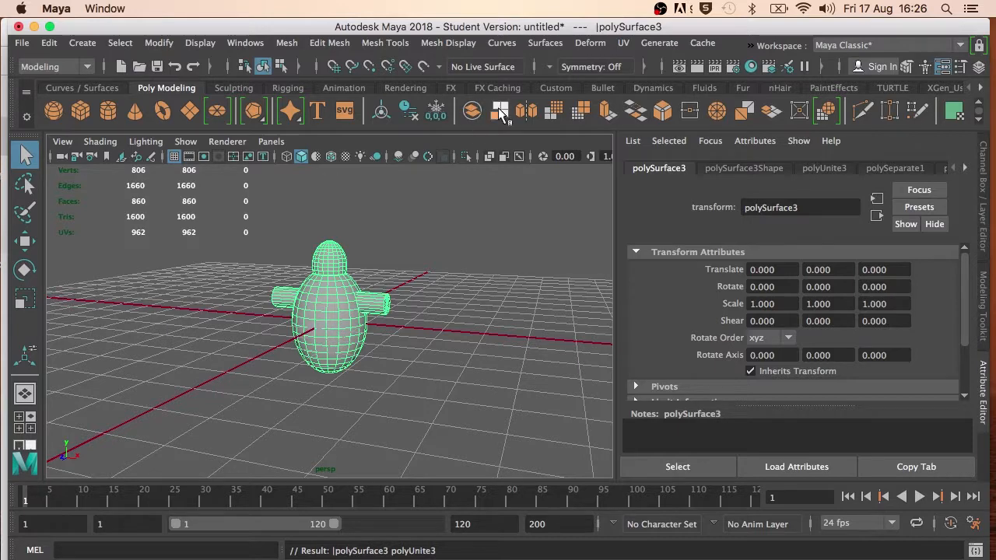
{"action": "left_click", "coordinate": [500, 113]}
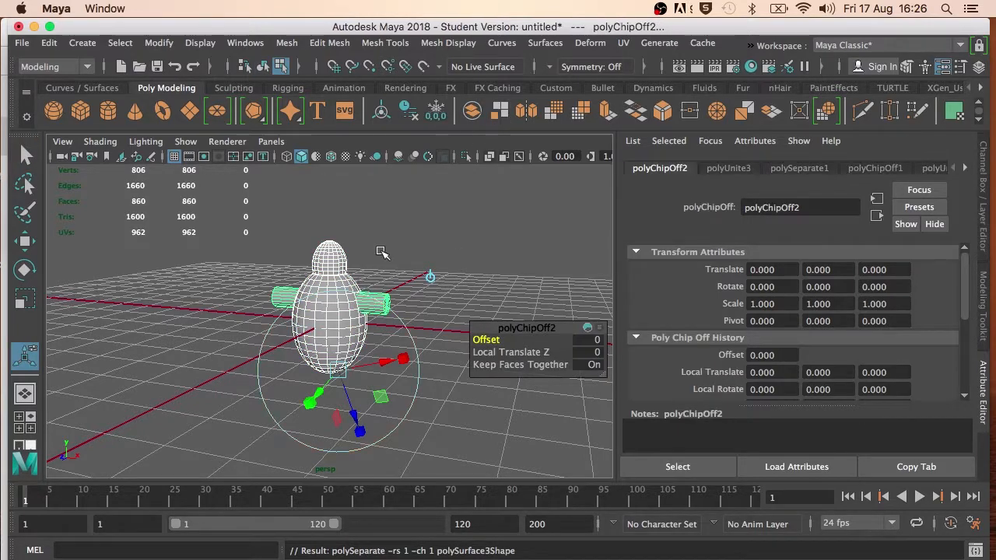
{"action": "left_click", "coordinate": [377, 269]}
{"action": "left_click", "coordinate": [333, 298]}
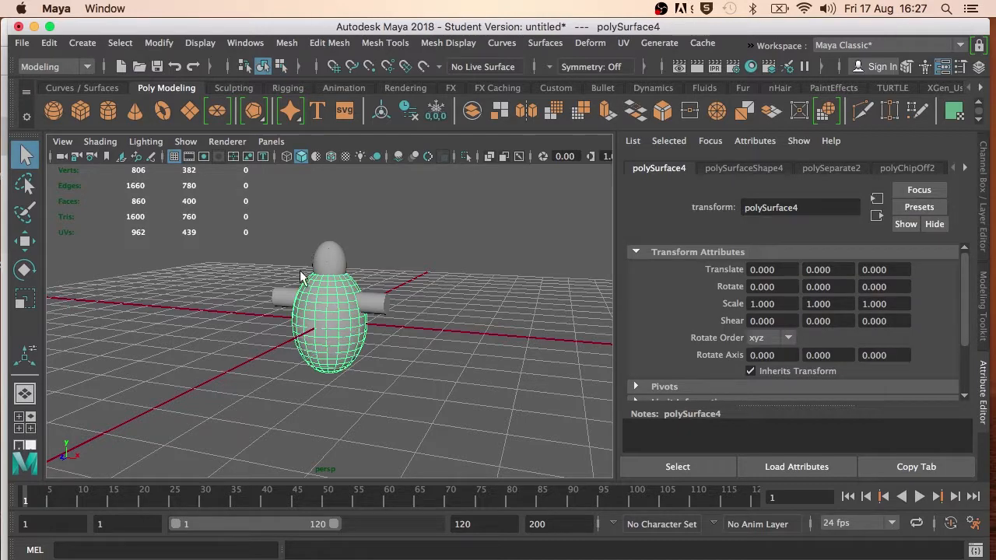
Step: Clear the scene by deleting the whole figure and a trial low-division sphere
{"action": "left_click_drag", "start_coordinate": [246, 236], "coordinate": [472, 432]}
{"action": "key", "text": "Delete"}
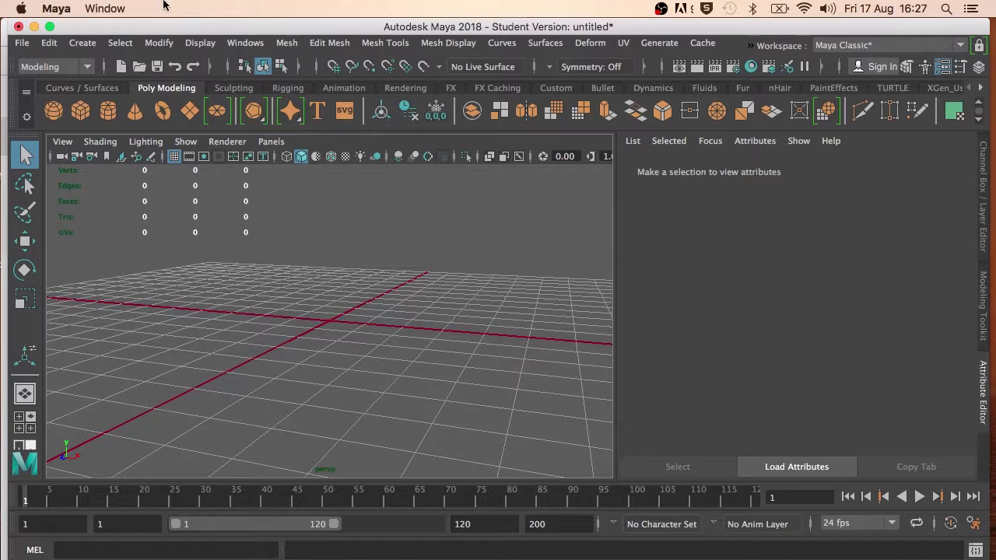
{"action": "left_click", "coordinate": [53, 111]}
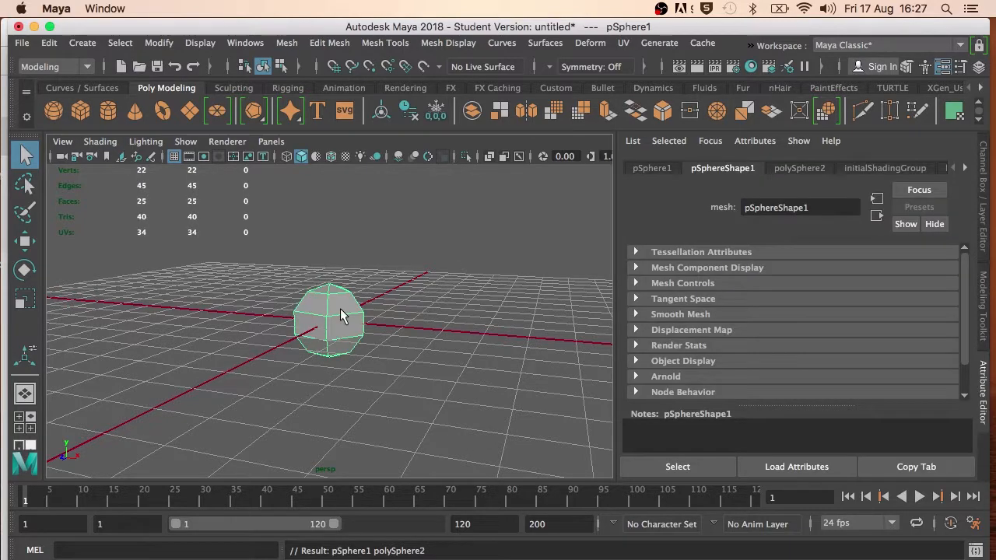
{"action": "key", "text": "Delete"}
Step: Create a polygon sphere at the origin with 20 axis divisions and 20 height divisions
{"action": "left_click", "coordinate": [81, 45]}
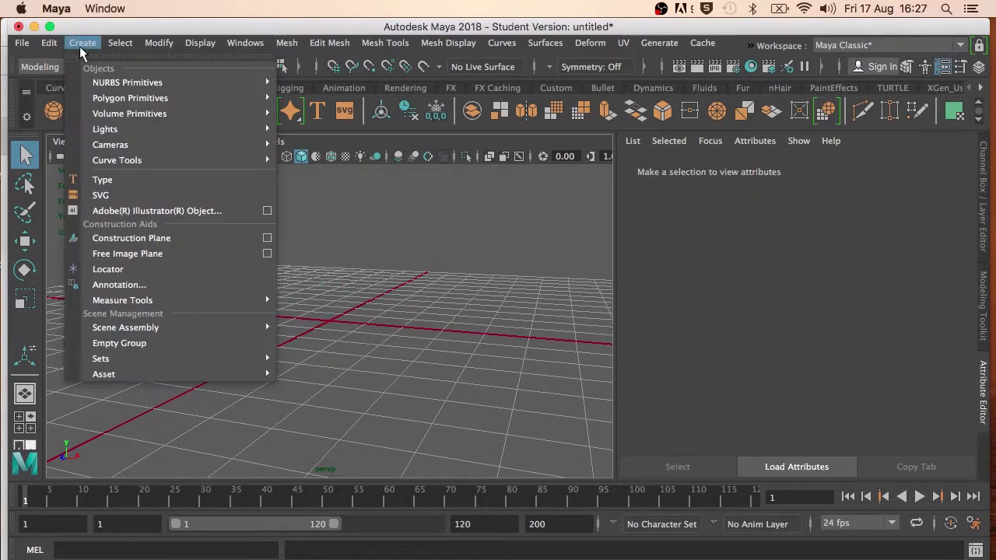
{"action": "mouse_move", "coordinate": [186, 95]}
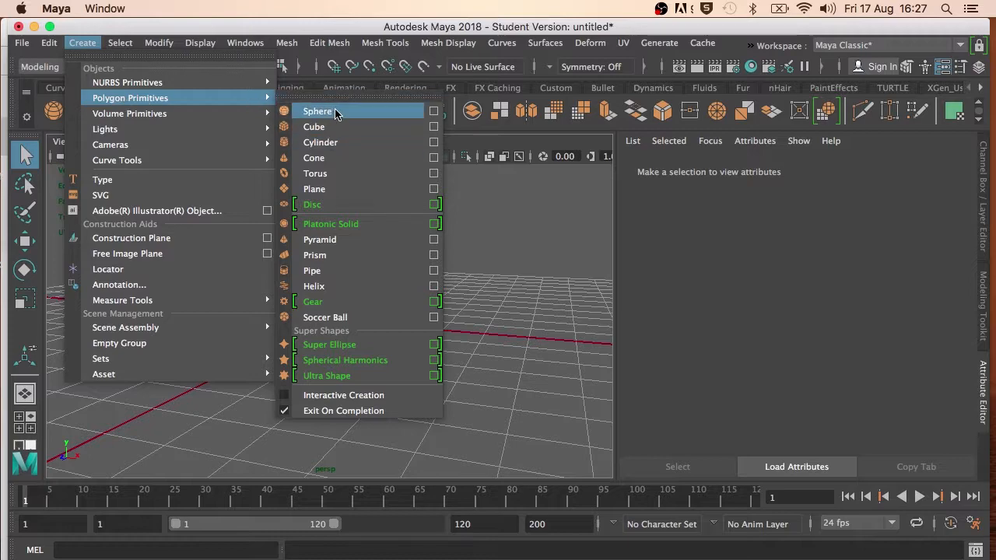
{"action": "left_click", "coordinate": [440, 110]}
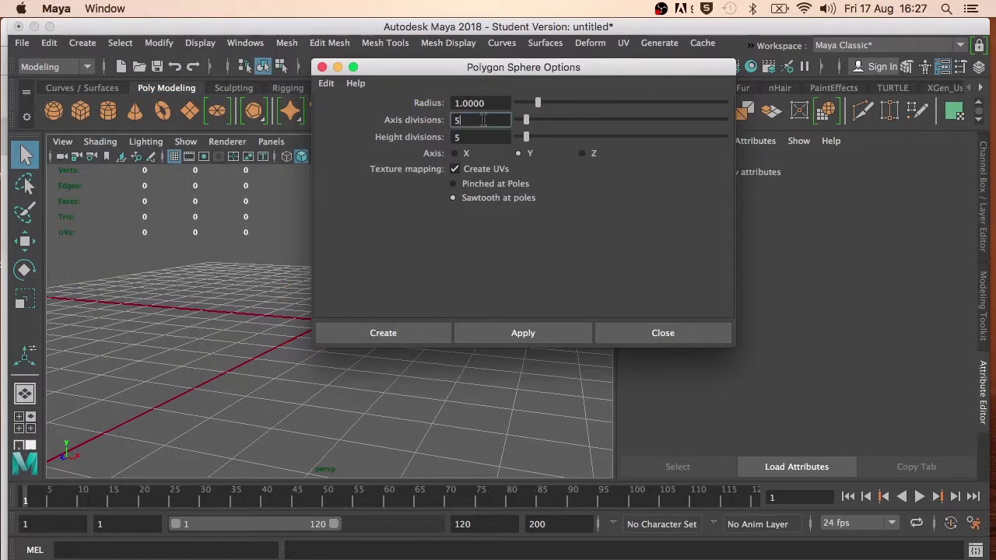
{"action": "type", "text": "20"}
{"action": "key", "text": "Tab"}
{"action": "type", "text": "20"}
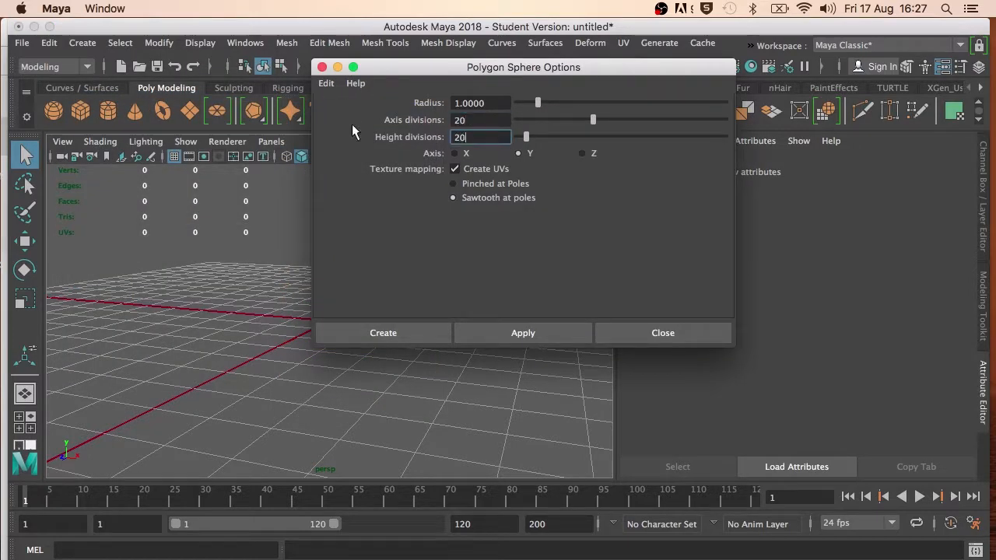
{"action": "left_click", "coordinate": [378, 330]}
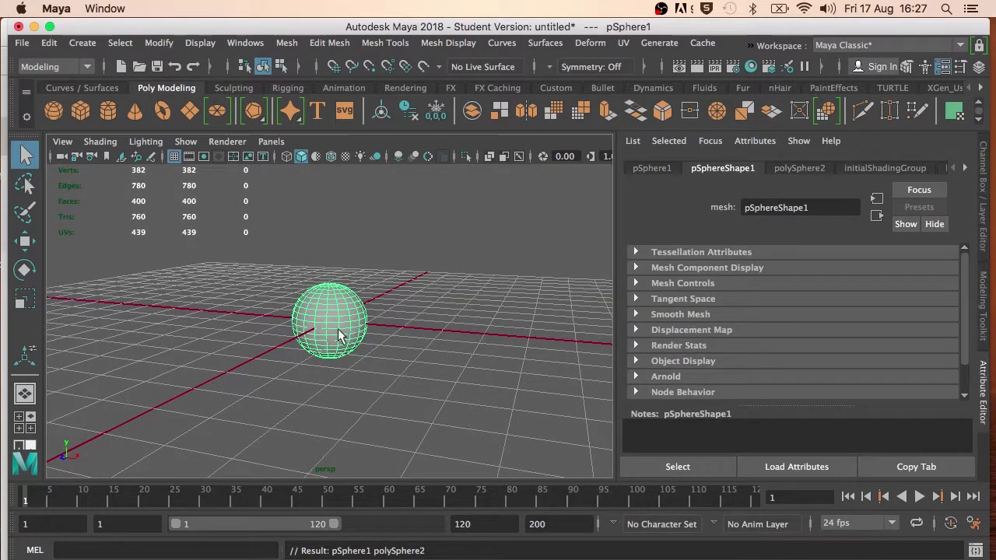
Step: Switch the sphere to face selection and select a single face on its upper front
{"action": "key", "text": "f"}
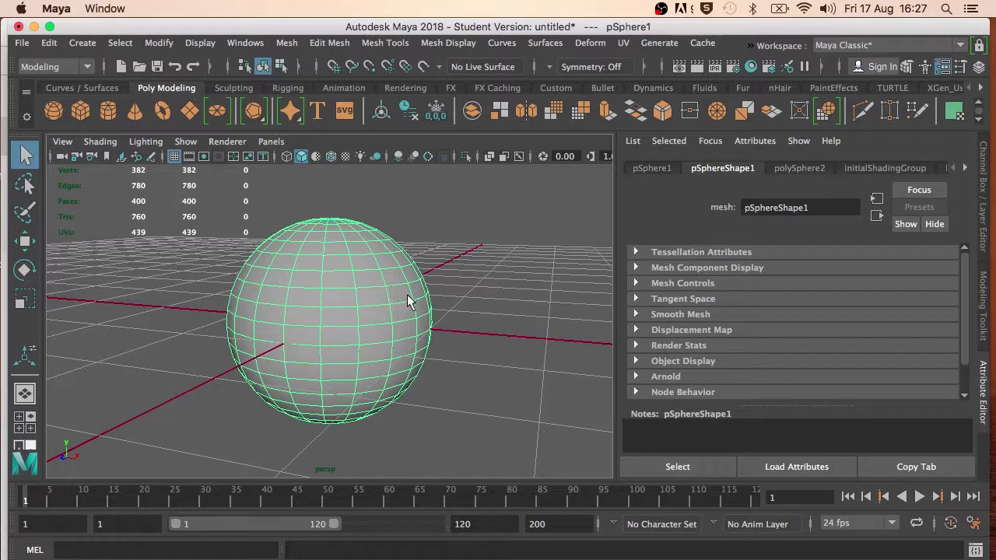
{"action": "left_click_drag", "start_coordinate": [407, 294], "coordinate": [309, 272], "text": "alt"}
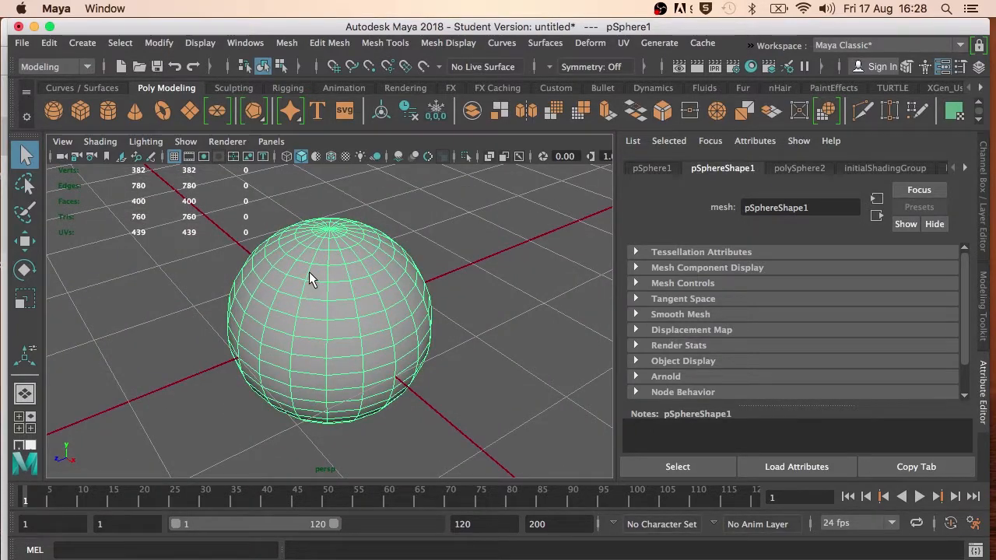
{"action": "right_click", "coordinate": [333, 270]}
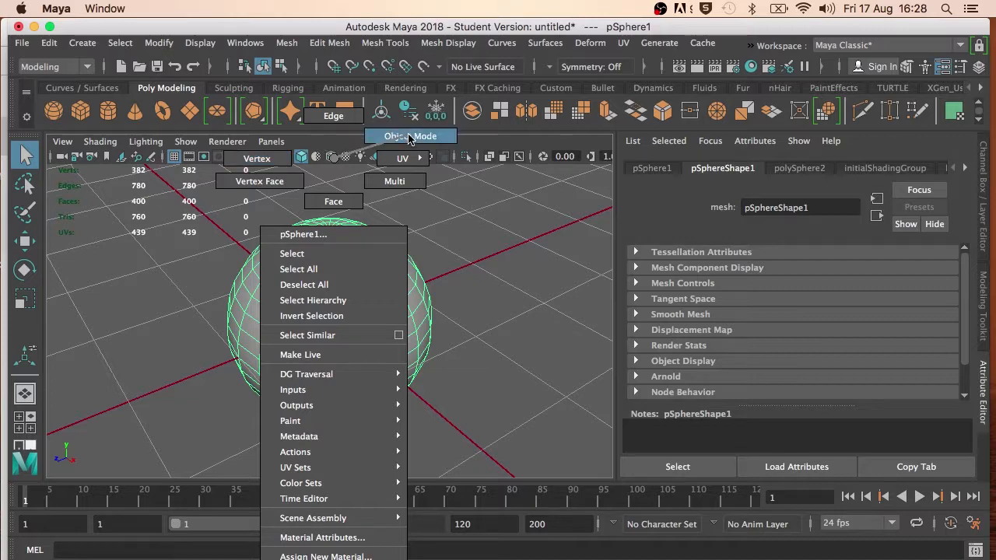
{"action": "left_click", "coordinate": [348, 203]}
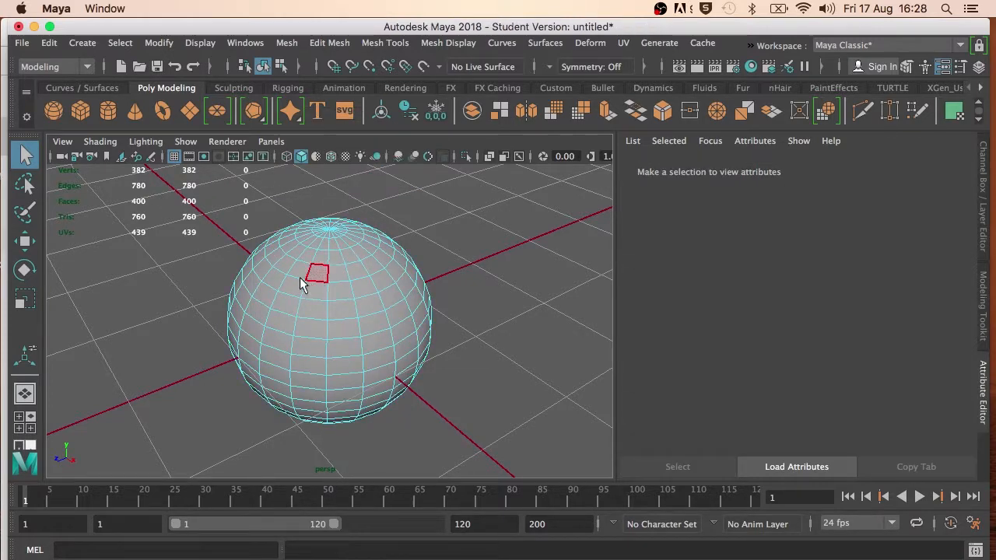
{"action": "left_click", "coordinate": [311, 289]}
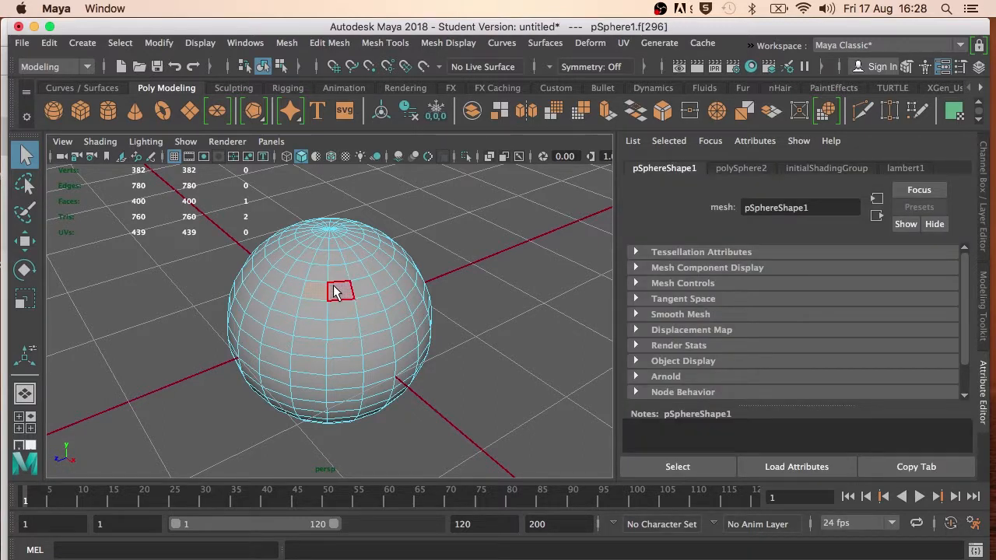
Step: Cycle through the Move, Rotate and Scale tools on the selected face to compare their manipulators
{"action": "key", "text": "w"}
{"action": "key", "text": "e"}
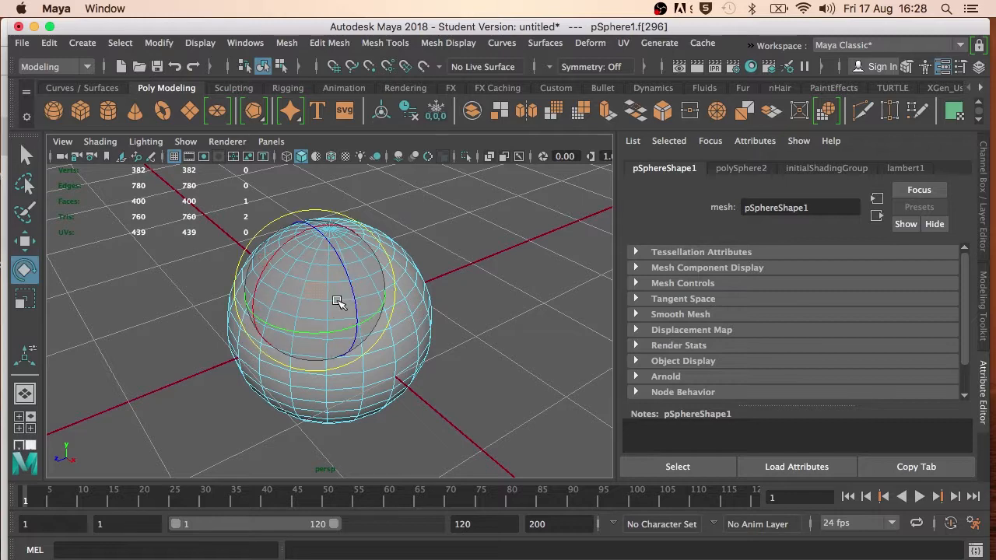
{"action": "key", "text": "r"}
{"action": "key", "text": "w"}
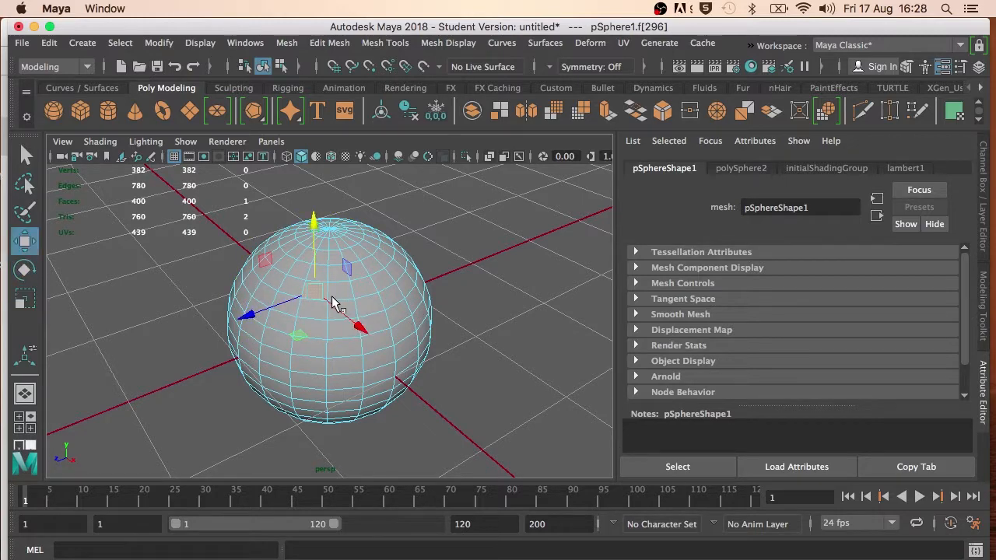
{"action": "key", "text": "e"}
{"action": "key", "text": "r"}
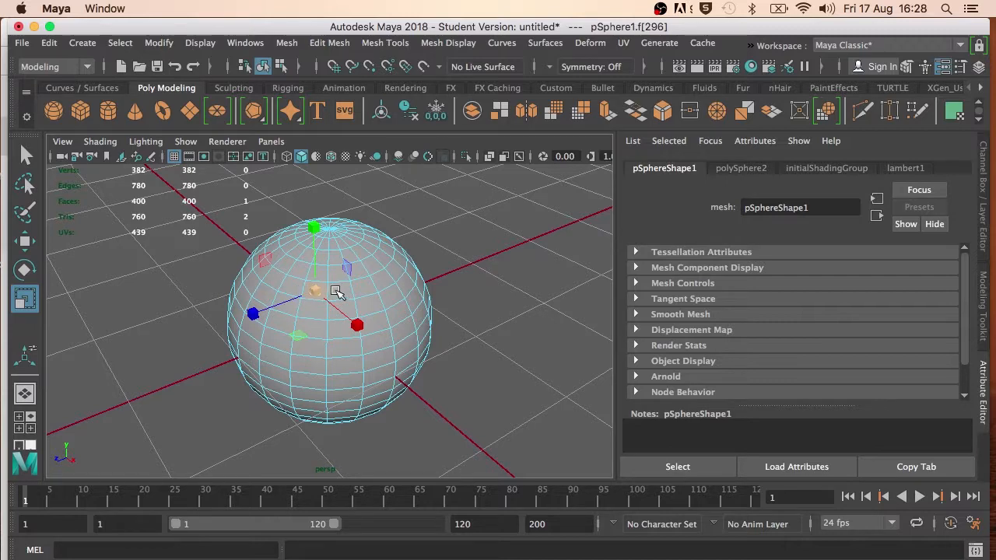
{"action": "key", "text": "w"}
{"action": "key", "text": "e"}
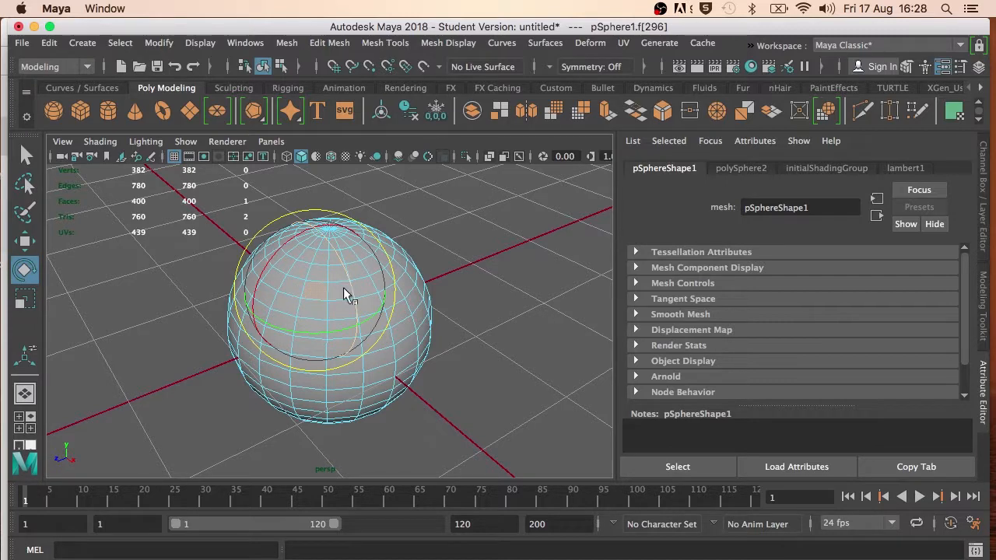
{"action": "key", "text": "r"}
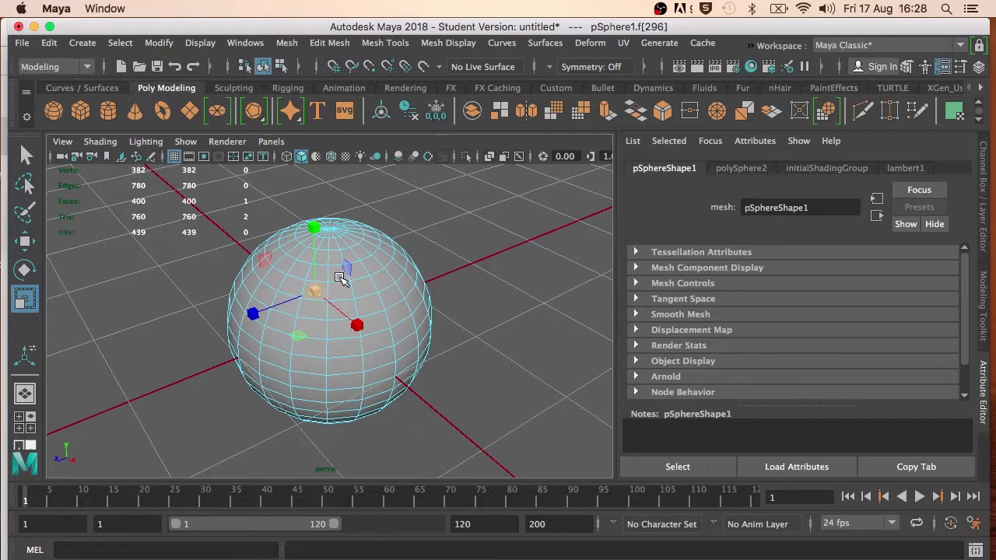
{"action": "key", "text": "w"}
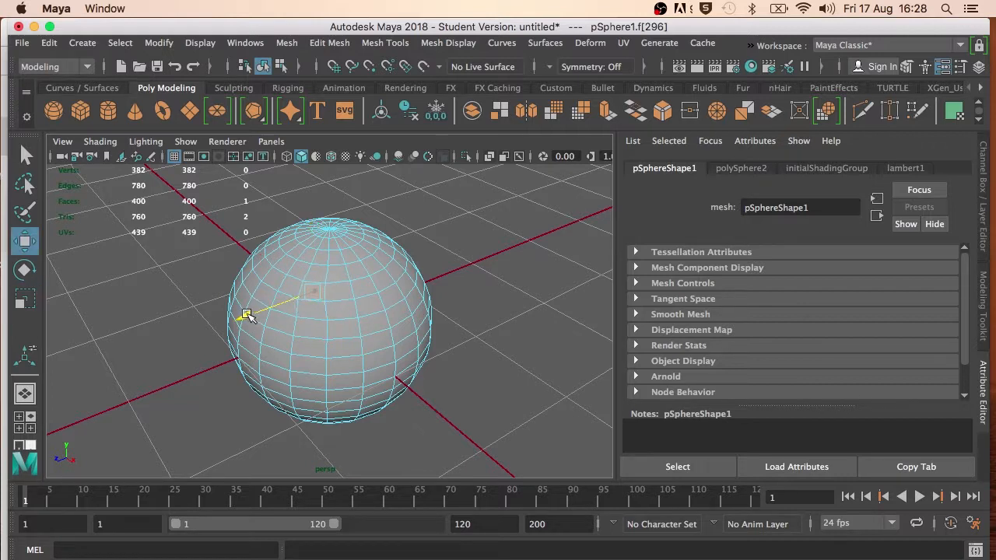
Step: Pull the selected face outward from the sphere along Z and rotate it
{"action": "left_click_drag", "start_coordinate": [246, 315], "coordinate": [456, 251]}
{"action": "left_click_drag", "start_coordinate": [368, 237], "coordinate": [257, 285], "text": "alt"}
{"action": "key", "text": "e"}
{"action": "left_click_drag", "start_coordinate": [204, 190], "coordinate": [231, 255]}
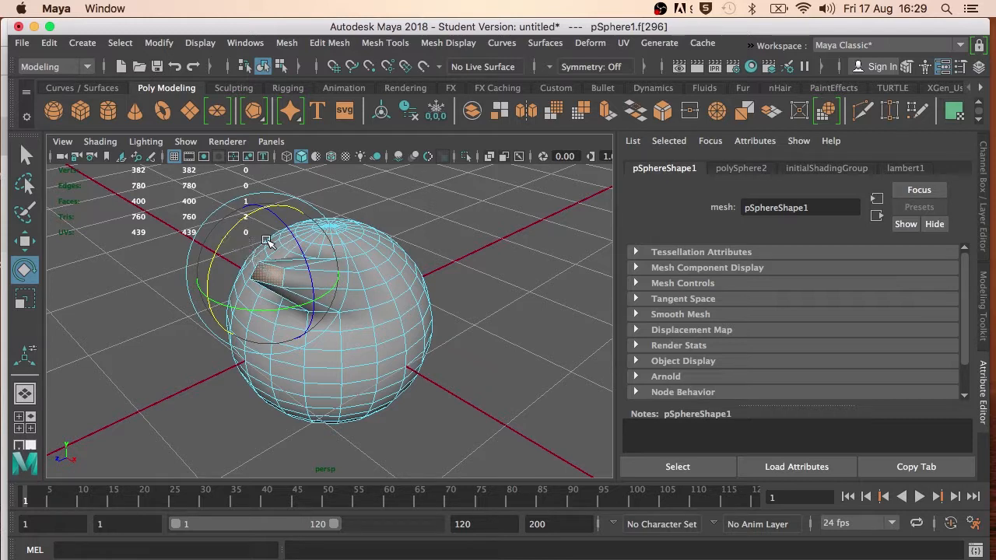
Step: Scale the pulled-out face up and back down uniformly, and cycle through the Move, Rotate and Scale tools
{"action": "key", "text": "r"}
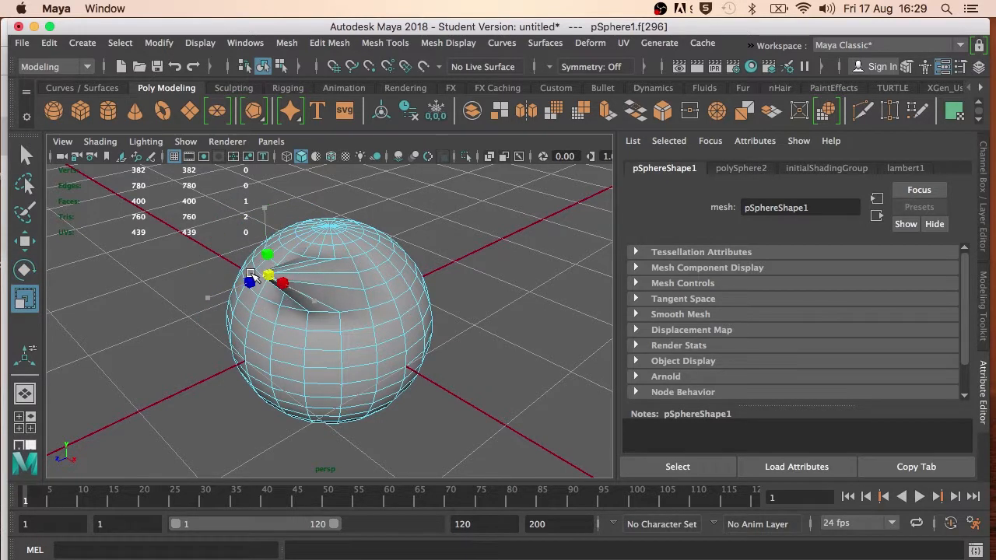
{"action": "left_click_drag", "start_coordinate": [279, 271], "coordinate": [319, 287]}
{"action": "left_click_drag", "start_coordinate": [370, 252], "coordinate": [226, 265]}
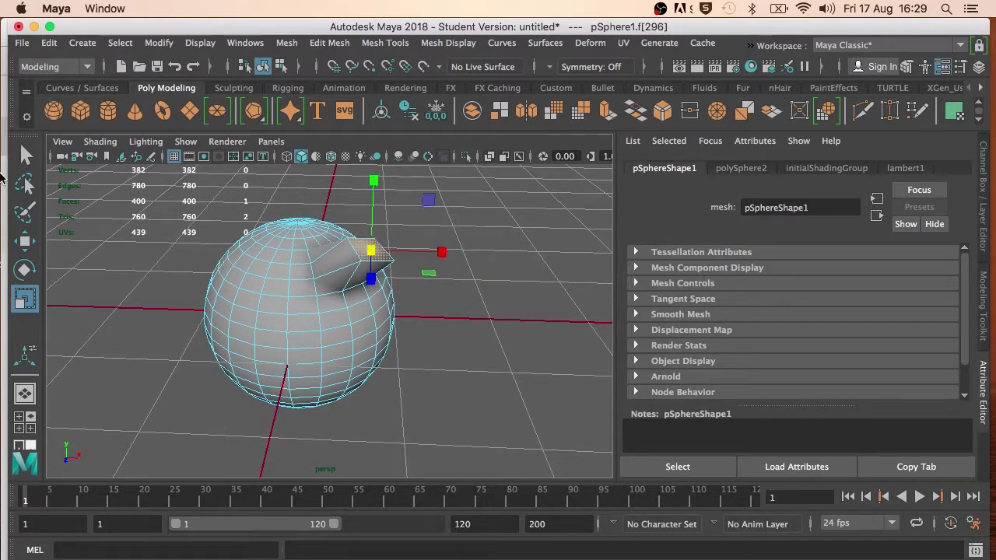
{"action": "left_click", "coordinate": [24, 242]}
{"action": "left_click", "coordinate": [24, 269]}
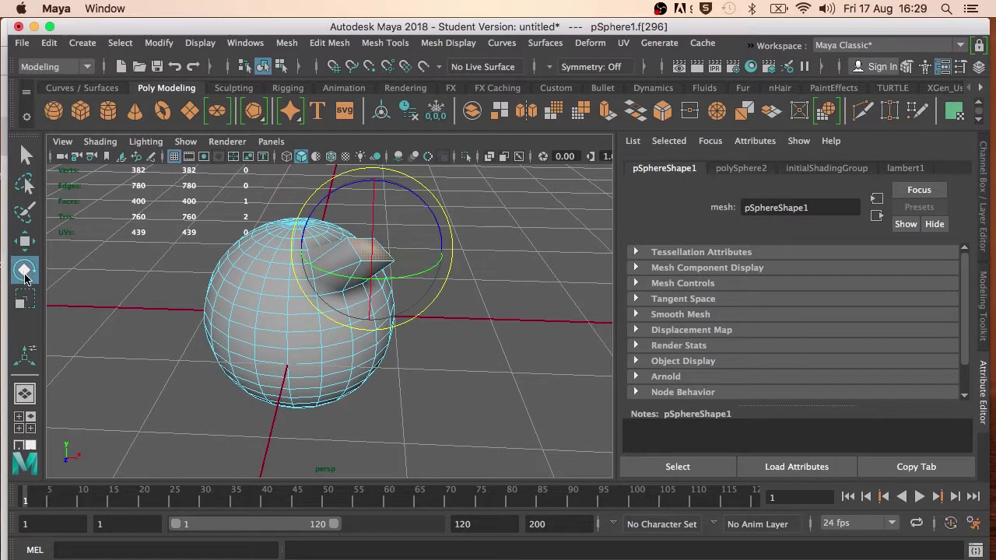
{"action": "left_click", "coordinate": [26, 302]}
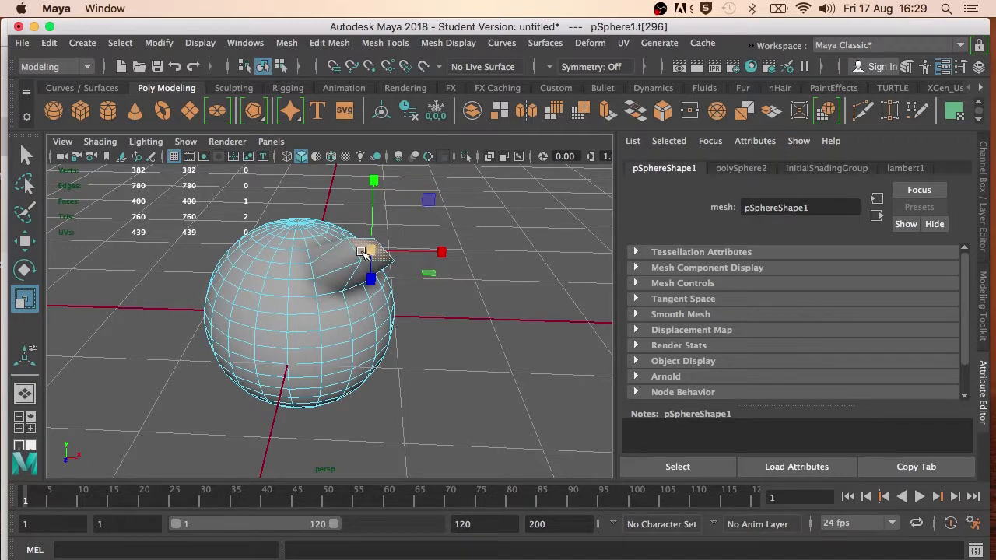
Step: Undo the face's scale, rotate and move edits to restore the round sphere
{"action": "key", "text": "z"}
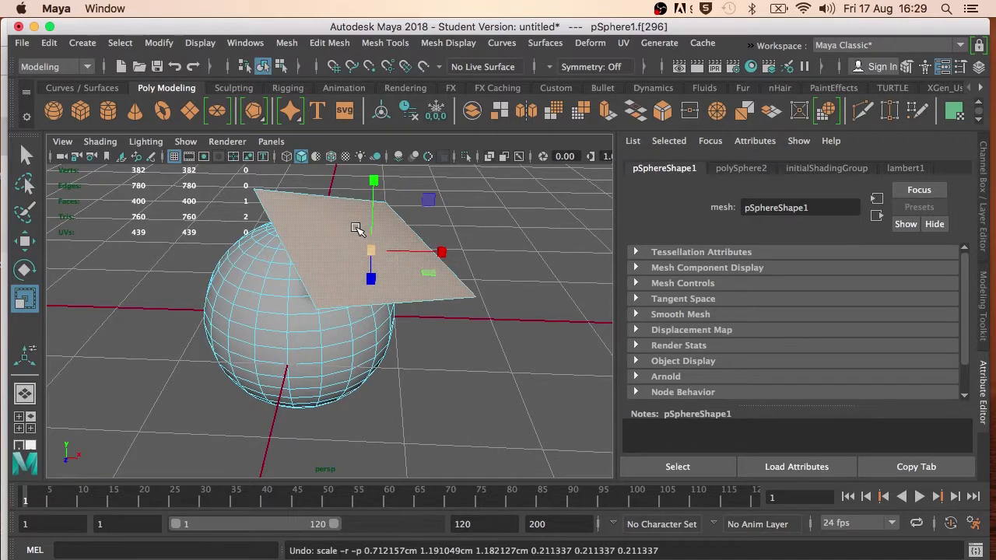
{"action": "key", "text": "z"}
{"action": "key", "text": "z"}
{"action": "key", "text": "z"}
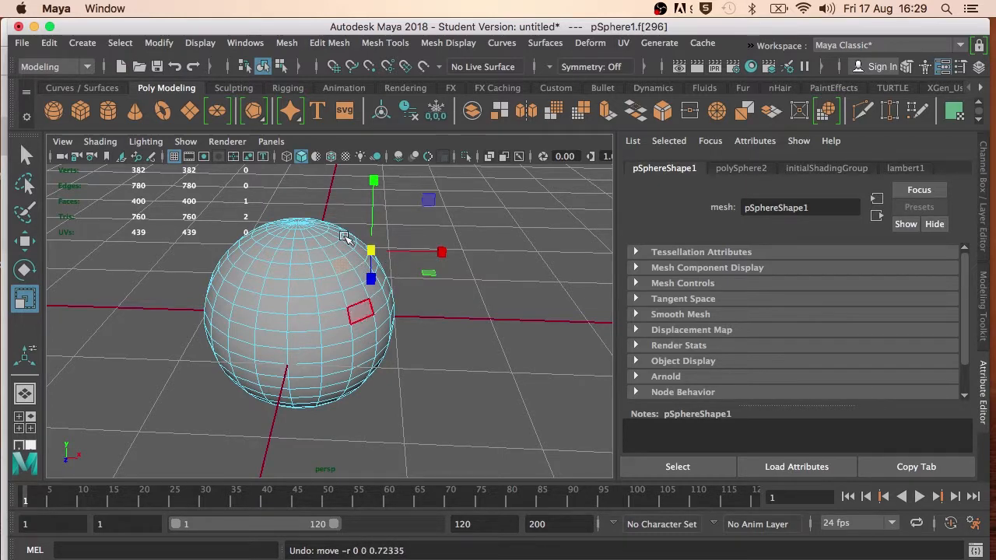
Step: Switch the sphere to vertex selection and move one front vertex outward along Z to form a pointed nose
{"action": "right_click_drag", "start_coordinate": [331, 274], "coordinate": [251, 160]}
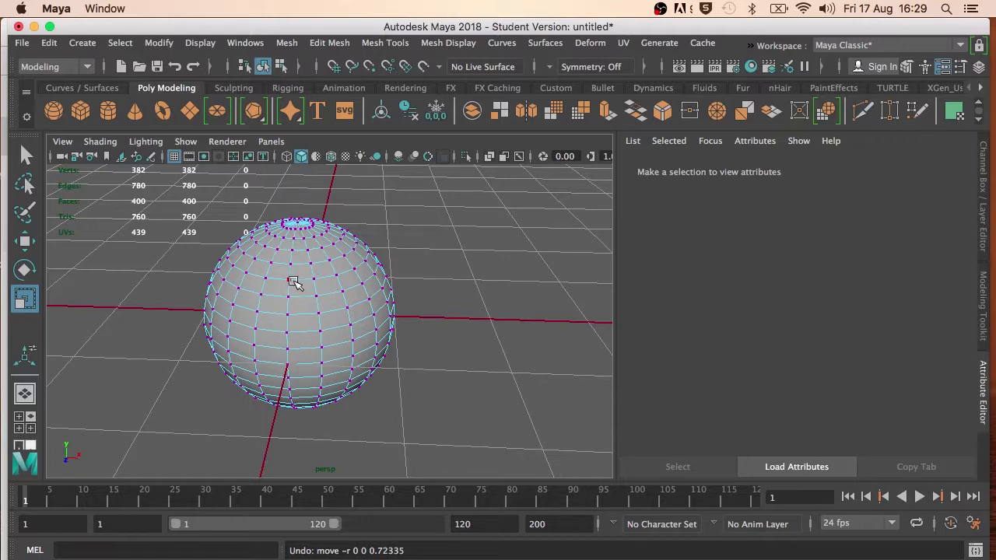
{"action": "left_click", "coordinate": [287, 316]}
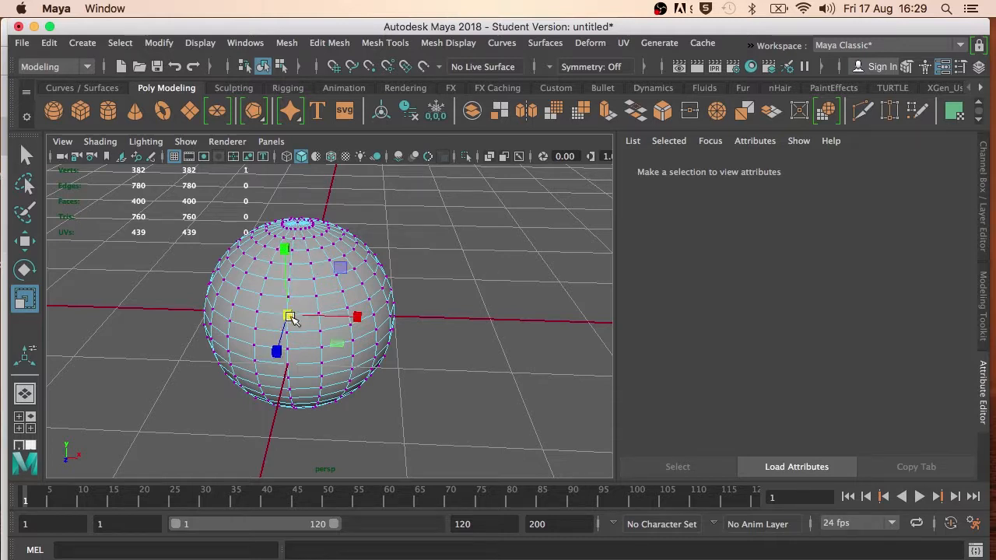
{"action": "left_click_drag", "start_coordinate": [342, 290], "coordinate": [271, 297], "text": "alt"}
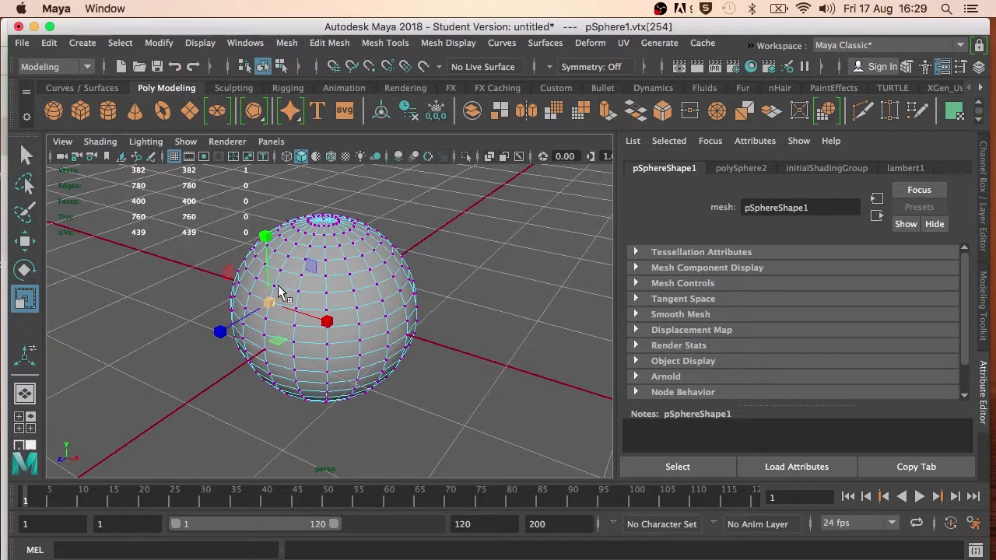
{"action": "key", "text": "w"}
{"action": "left_click_drag", "start_coordinate": [222, 335], "coordinate": [481, 308]}
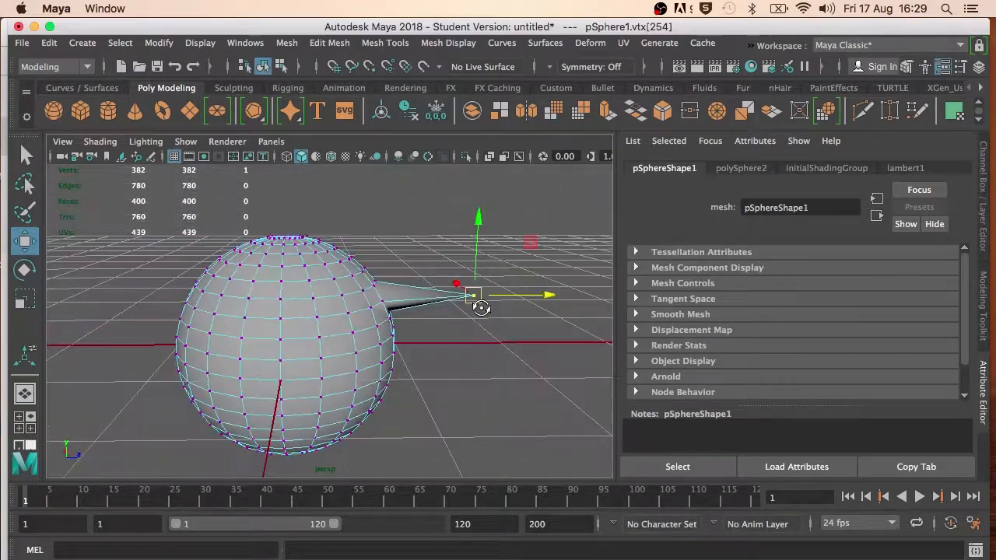
Step: Select the two vertices on either side above the nose and push them into the sphere along Z as eye sockets
{"action": "left_click_drag", "start_coordinate": [426, 294], "coordinate": [295, 308], "text": "alt"}
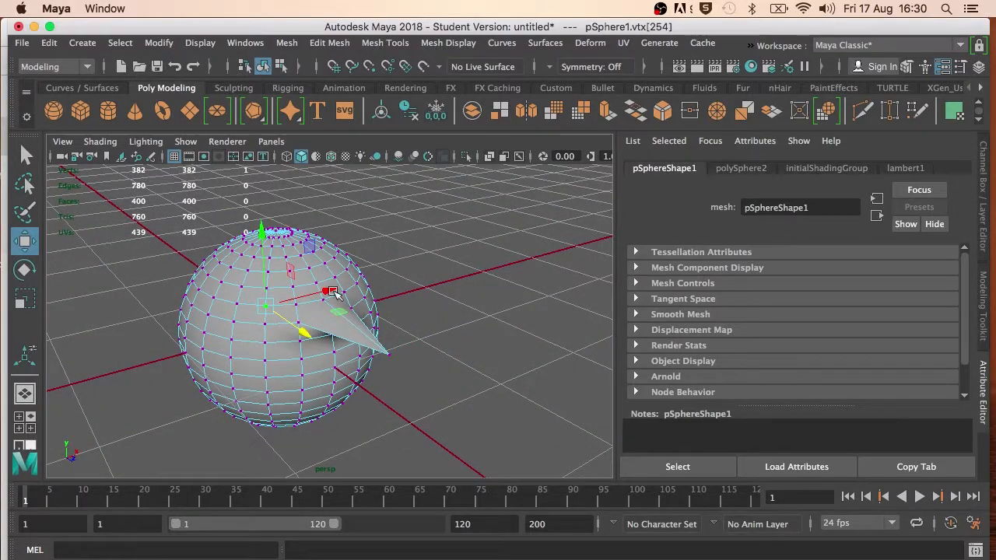
{"action": "left_click_drag", "start_coordinate": [350, 290], "coordinate": [280, 294], "text": "alt"}
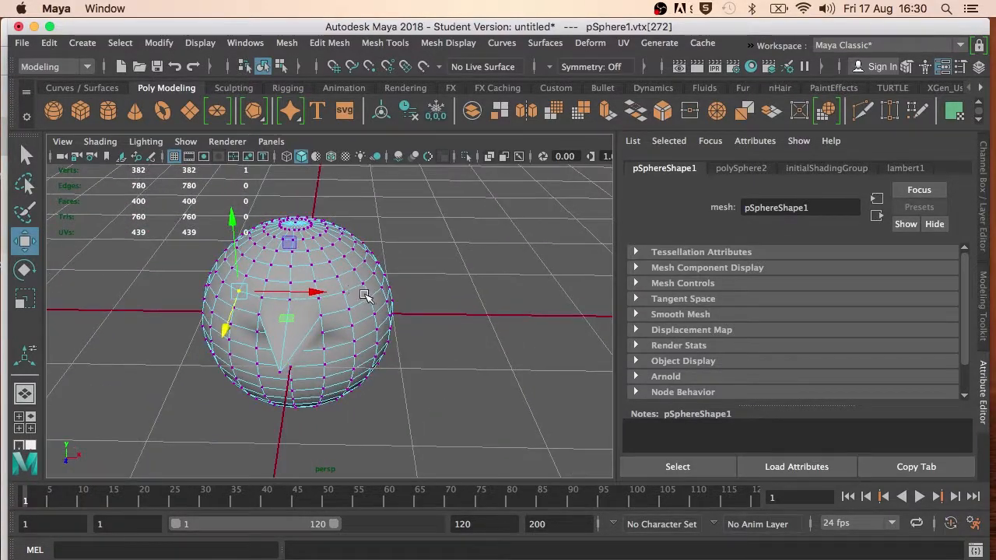
{"action": "left_click", "coordinate": [344, 292], "text": "shift"}
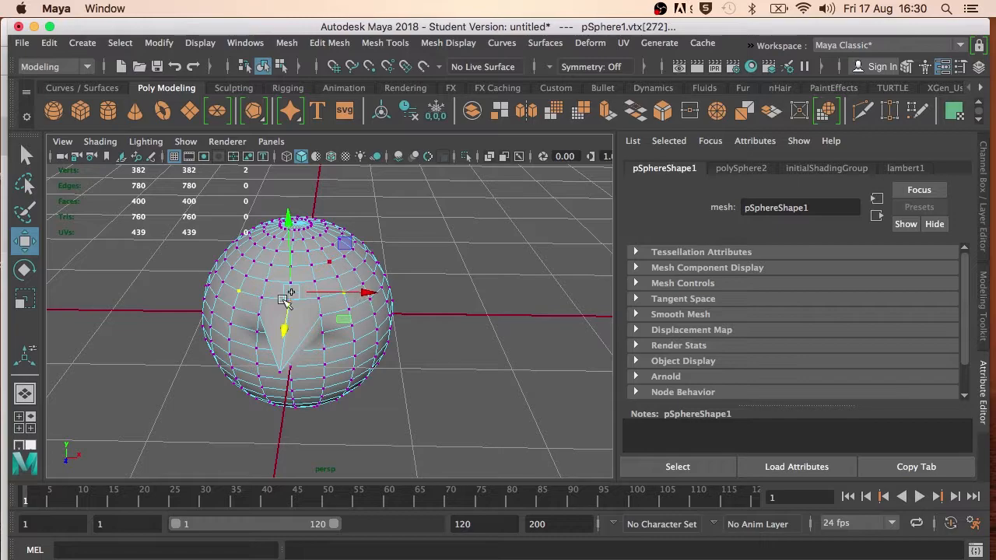
{"action": "left_click_drag", "start_coordinate": [232, 291], "coordinate": [379, 313], "text": "alt"}
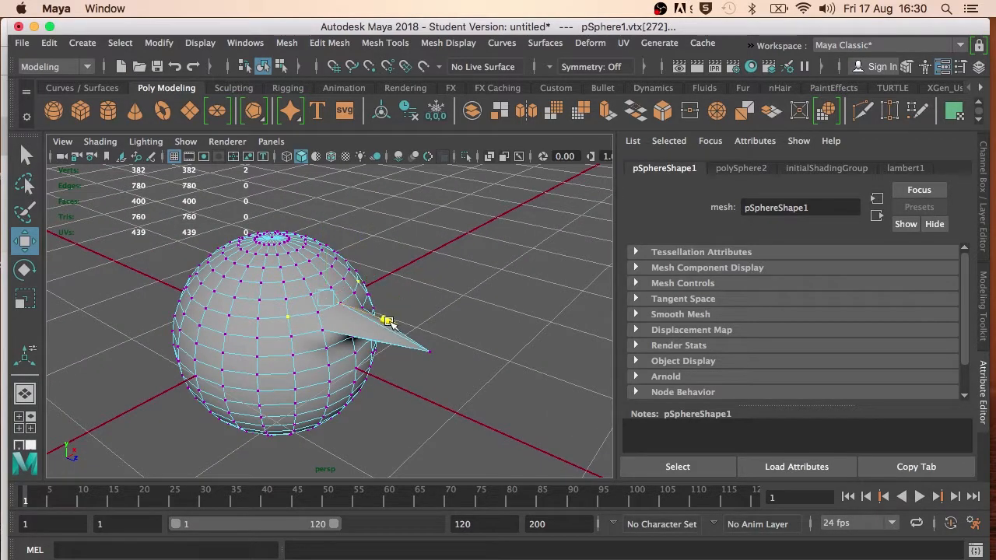
{"action": "left_click_drag", "start_coordinate": [313, 268], "coordinate": [220, 250], "text": "alt"}
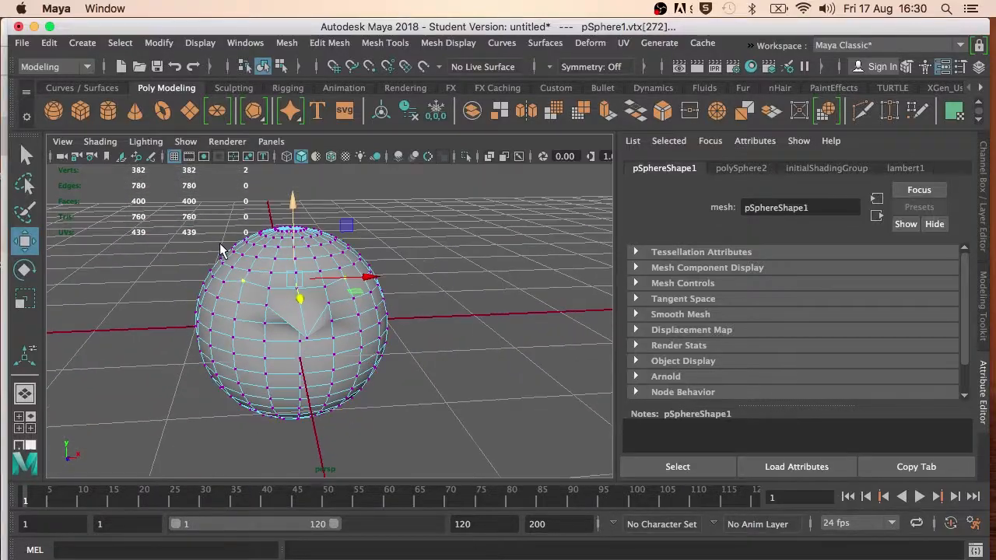
Step: Switch to edge selection and select the full horizontal edge loop below the nose
{"action": "right_click", "coordinate": [313, 282]}
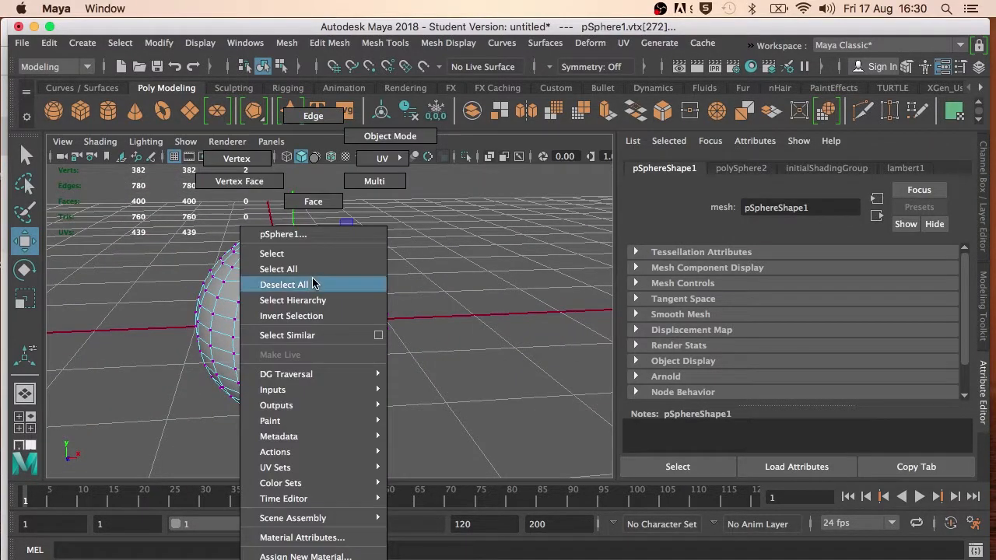
{"action": "left_click", "coordinate": [322, 119]}
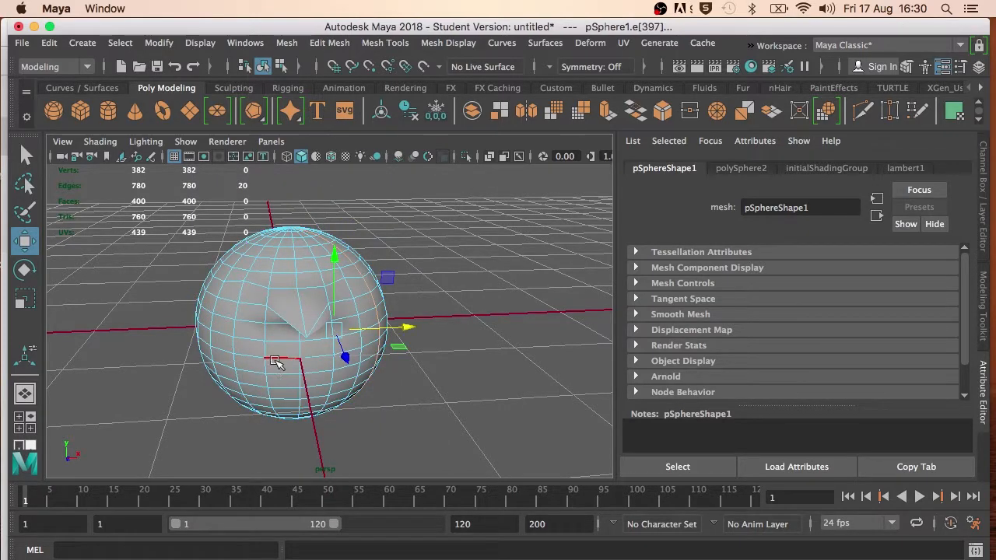
{"action": "left_click", "coordinate": [277, 359]}
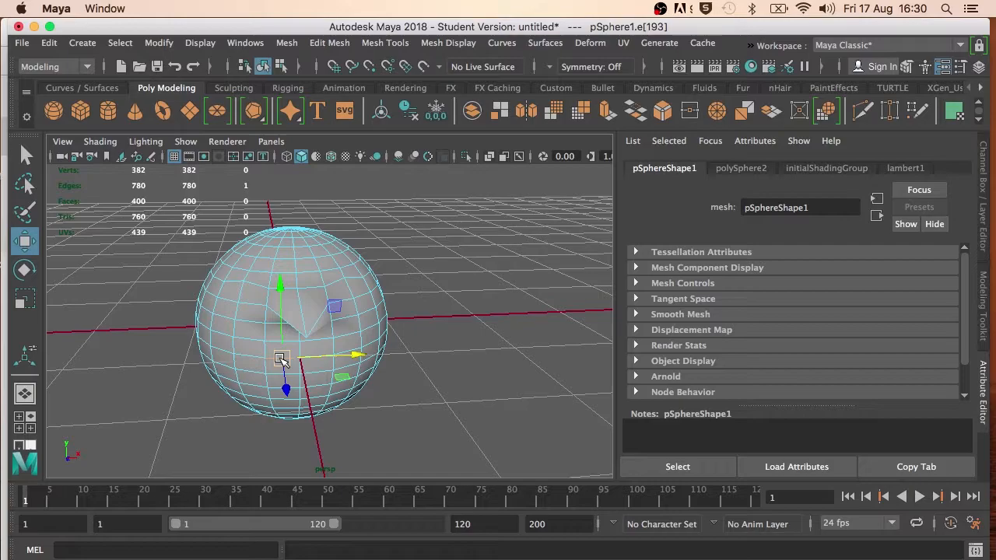
{"action": "double_click", "coordinate": [250, 358]}
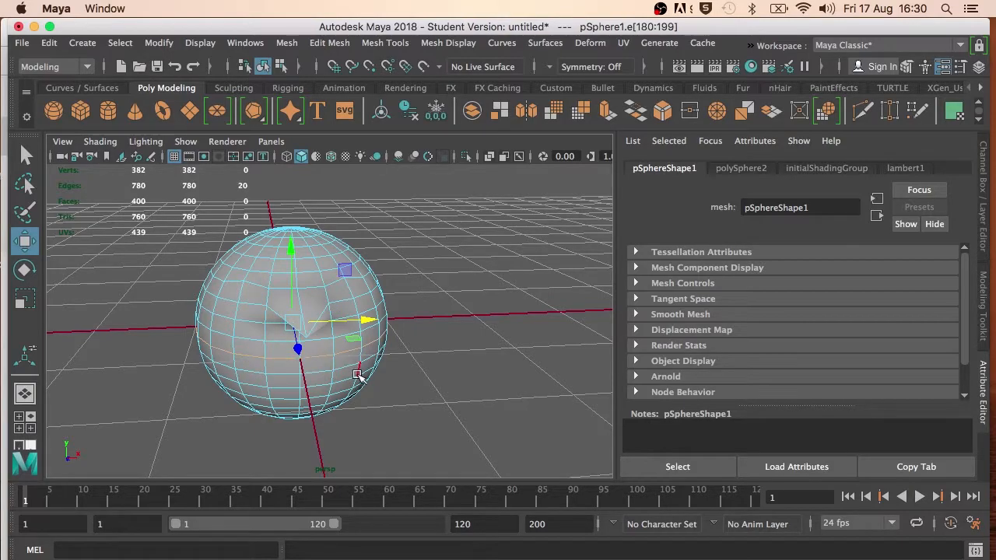
{"action": "mouse_move", "coordinate": [355, 371]}
{"action": "left_mouse_down", "text": "alt"}
{"action": "mouse_move", "coordinate": [387, 237]}
{"action": "mouse_move", "coordinate": [422, 318]}
{"action": "mouse_move", "coordinate": [328, 379]}
{"action": "mouse_move", "coordinate": [345, 377]}
{"action": "left_mouse_up", "text": "alt"}
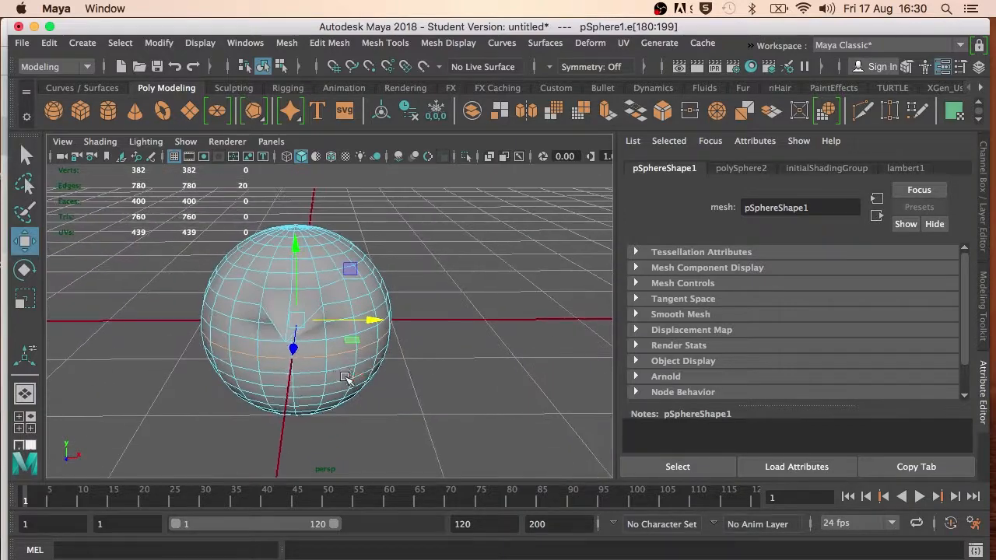
Step: Try scaling the edge loop inward to pinch the sphere, undo the scaling and clear the selection
{"action": "key", "text": "r"}
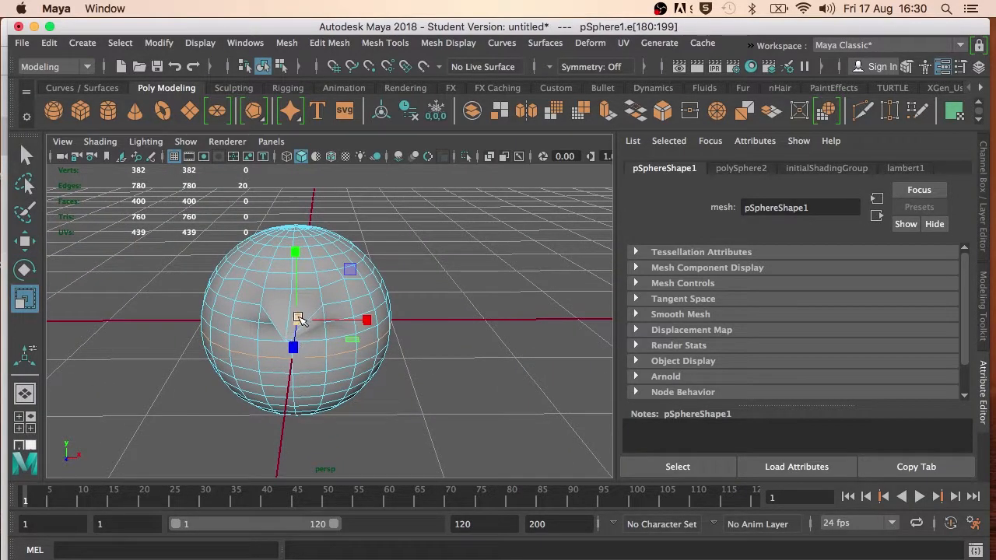
{"action": "left_click_drag", "start_coordinate": [305, 319], "coordinate": [283, 315]}
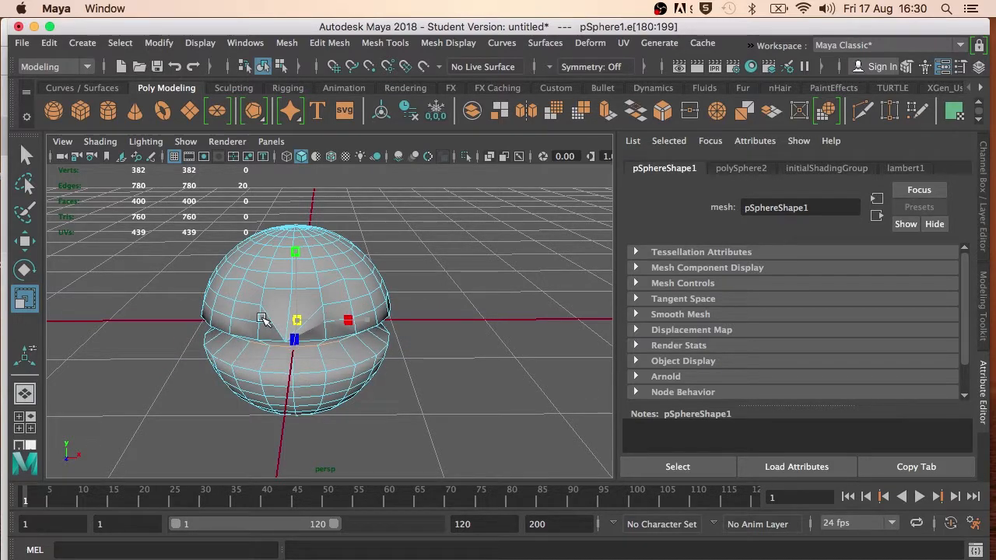
{"action": "left_click_drag", "start_coordinate": [258, 322], "coordinate": [298, 309]}
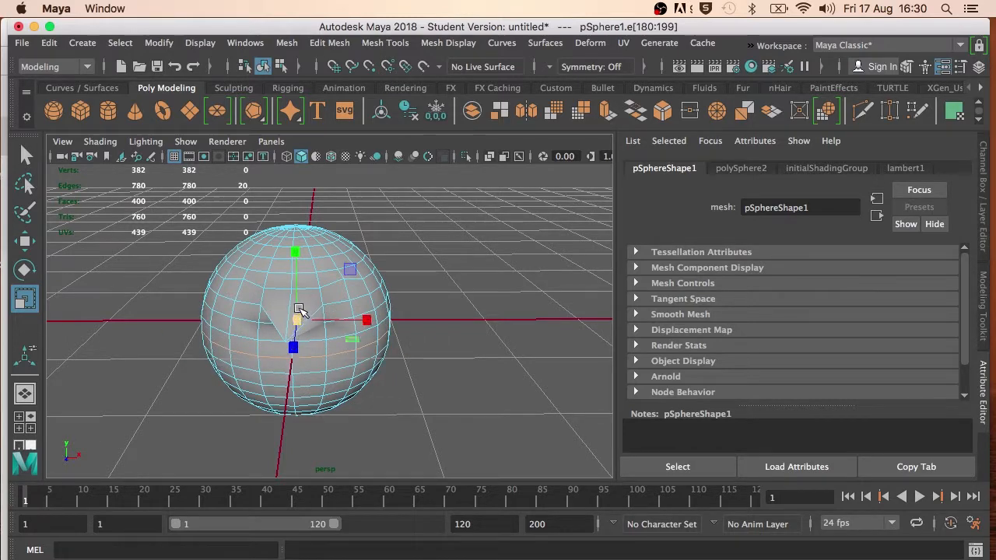
{"action": "left_click_drag", "start_coordinate": [346, 373], "coordinate": [358, 363], "text": "alt"}
{"action": "key", "text": "super+z"}
{"action": "left_click", "coordinate": [438, 339]}
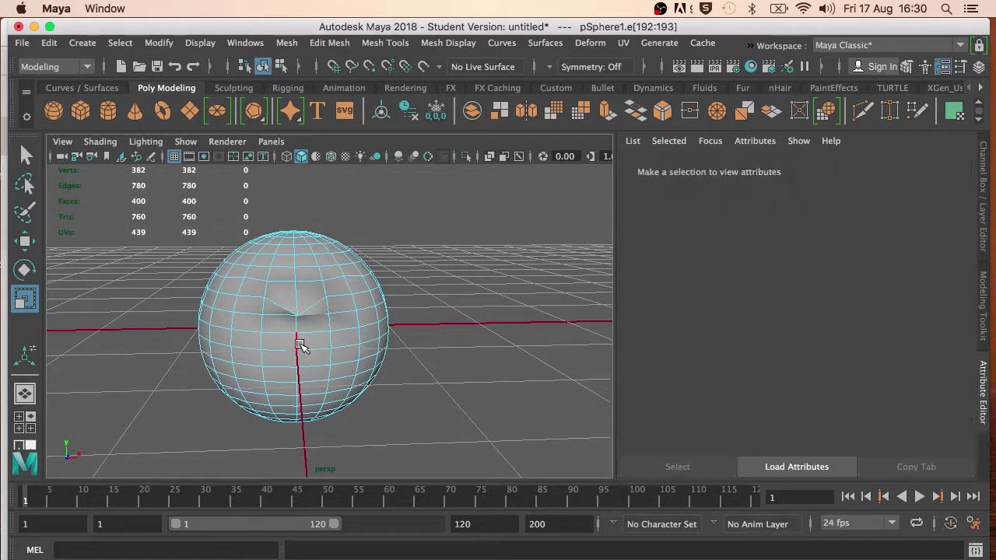
Step: Select the two adjacent front edges below the nose and push them into the sphere along Z as a mouth
{"action": "left_click", "coordinate": [282, 350]}
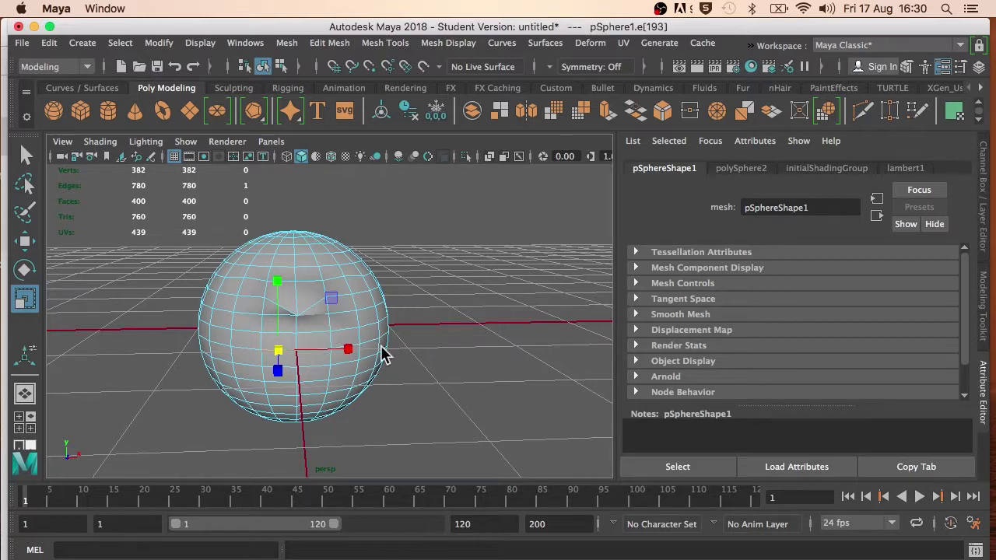
{"action": "left_click", "coordinate": [325, 352]}
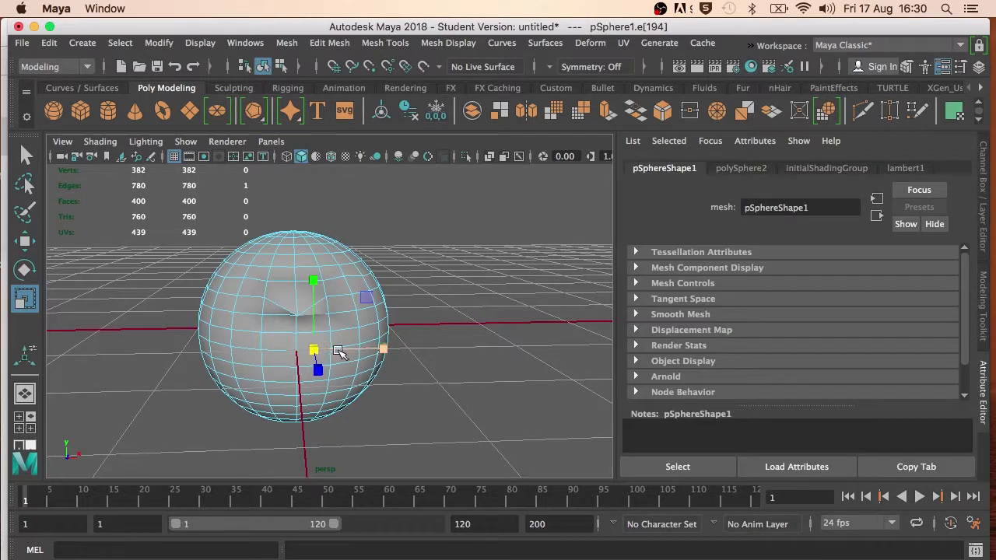
{"action": "left_click", "coordinate": [281, 350], "text": "shift"}
{"action": "left_click_drag", "start_coordinate": [302, 341], "coordinate": [381, 342], "text": "alt"}
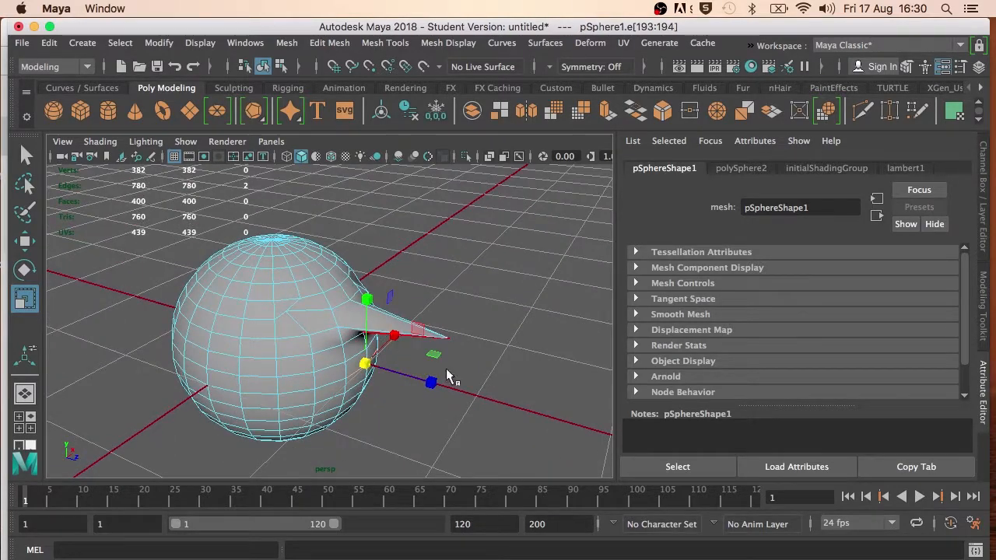
{"action": "key", "text": "w"}
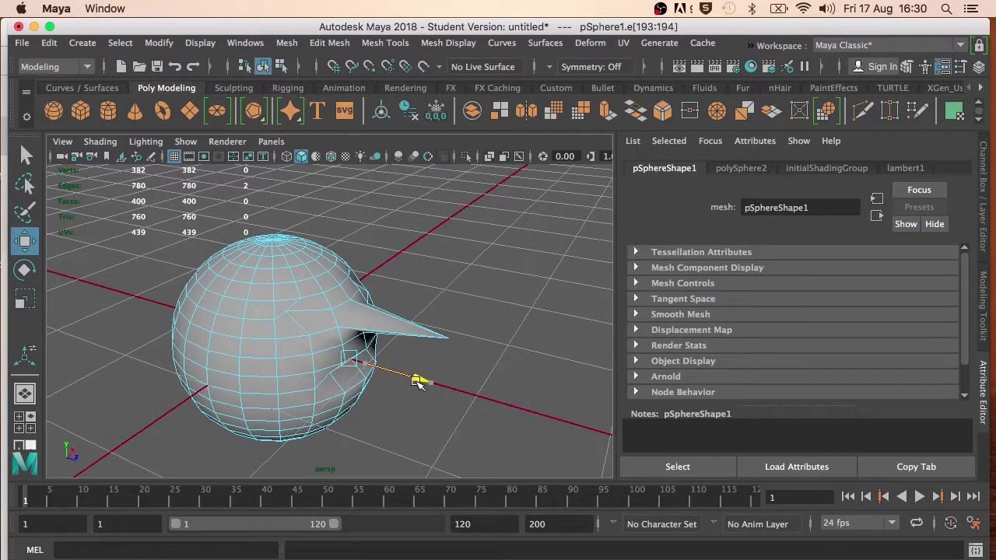
{"action": "left_click", "coordinate": [415, 289]}
Step: Return the sphere to object mode with nothing selected and examine the face shape from several sides
{"action": "left_click_drag", "start_coordinate": [415, 288], "coordinate": [400, 258], "text": "alt"}
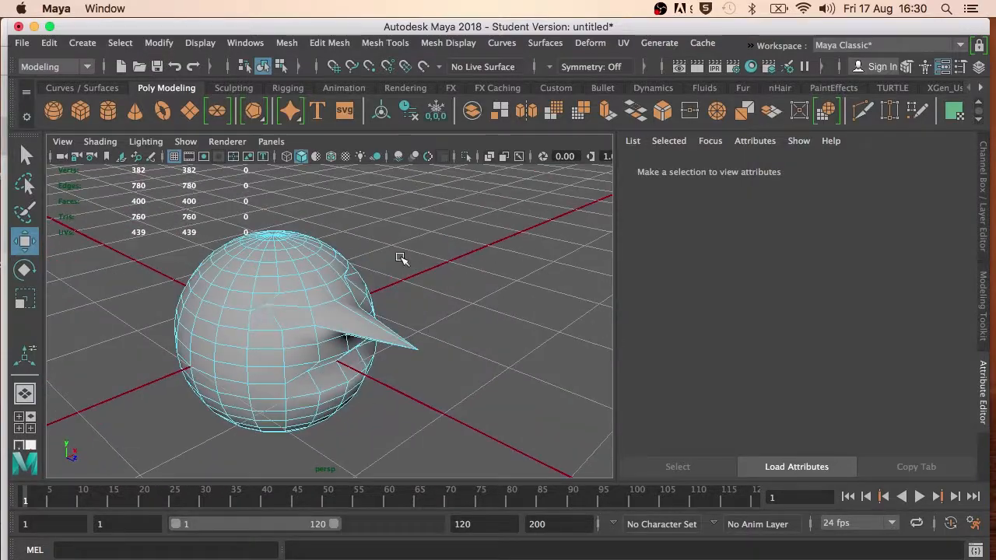
{"action": "right_click_drag", "start_coordinate": [289, 226], "coordinate": [378, 136]}
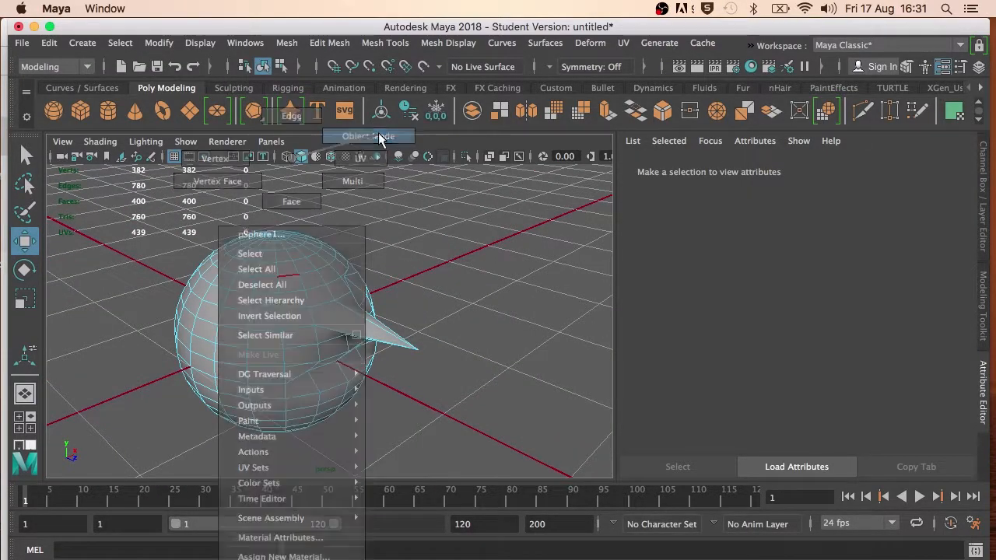
{"action": "left_click", "coordinate": [435, 232]}
{"action": "left_click_drag", "start_coordinate": [436, 233], "coordinate": [353, 231], "text": "alt"}
{"action": "left_click_drag", "start_coordinate": [354, 248], "coordinate": [345, 248], "text": "alt"}
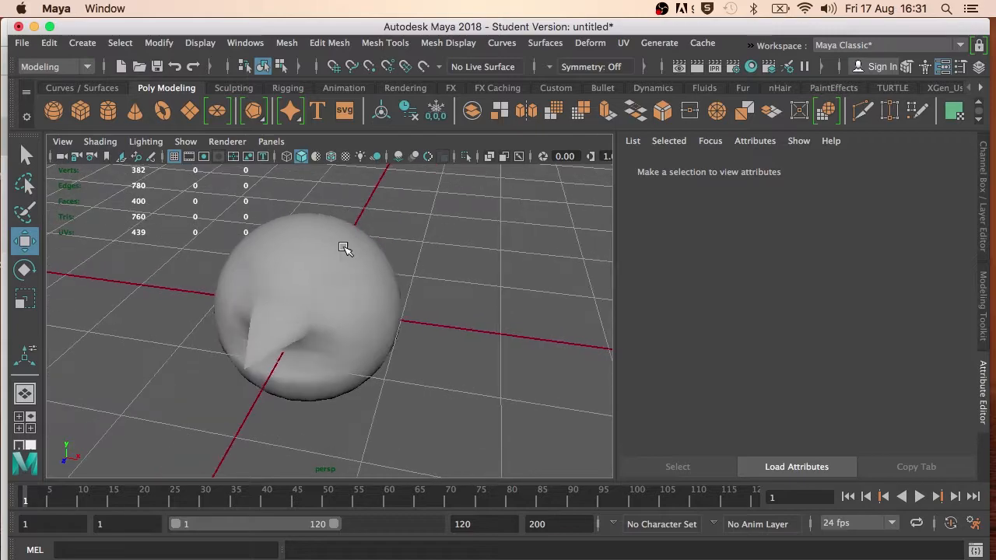
{"action": "mouse_move", "coordinate": [364, 291]}
{"action": "left_mouse_down", "text": "alt"}
{"action": "mouse_move", "coordinate": [303, 284]}
{"action": "mouse_move", "coordinate": [367, 289]}
{"action": "left_mouse_up", "text": "alt"}
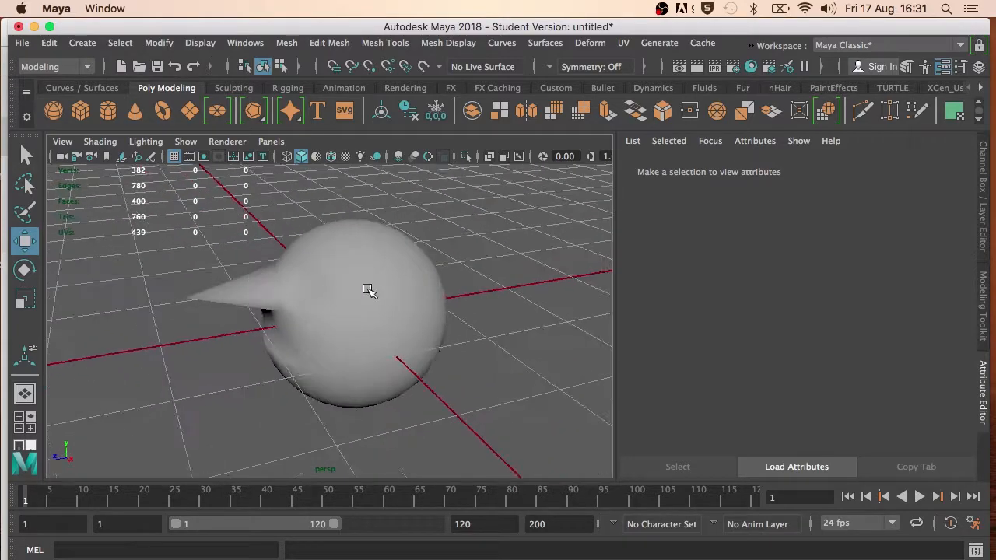
Step: Switch the sphere to vertex selection and pick individual vertices on the back of the head
{"action": "left_click", "coordinate": [366, 289]}
{"action": "left_click_drag", "start_coordinate": [422, 305], "coordinate": [201, 282], "text": "alt"}
{"action": "right_click_drag", "start_coordinate": [376, 344], "coordinate": [304, 161]}
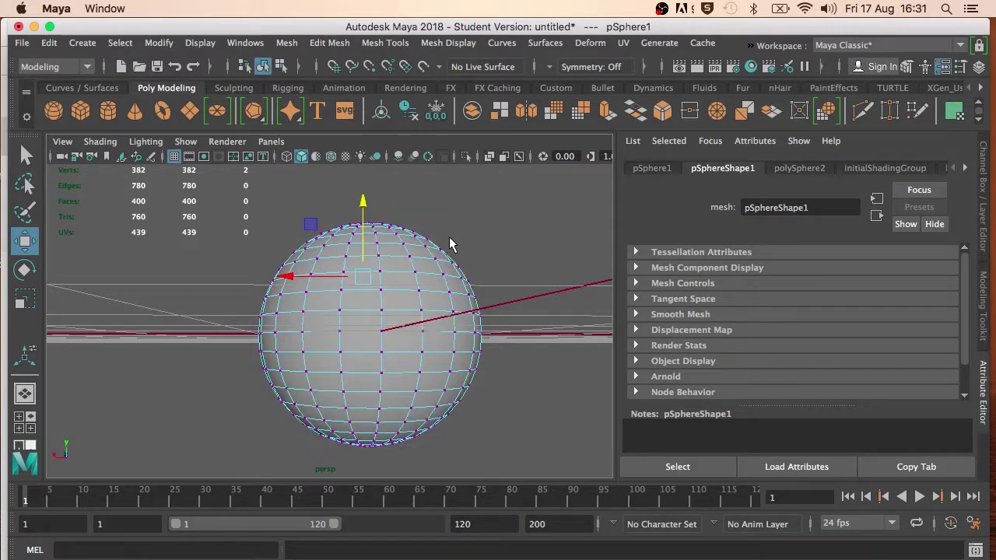
{"action": "left_click", "coordinate": [390, 312]}
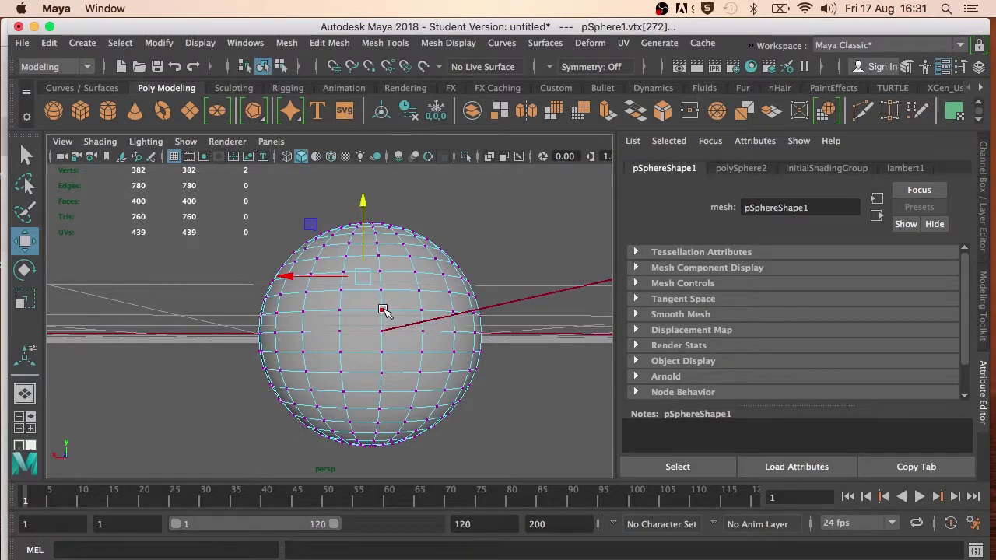
{"action": "left_click", "coordinate": [383, 310]}
{"action": "left_click", "coordinate": [297, 257]}
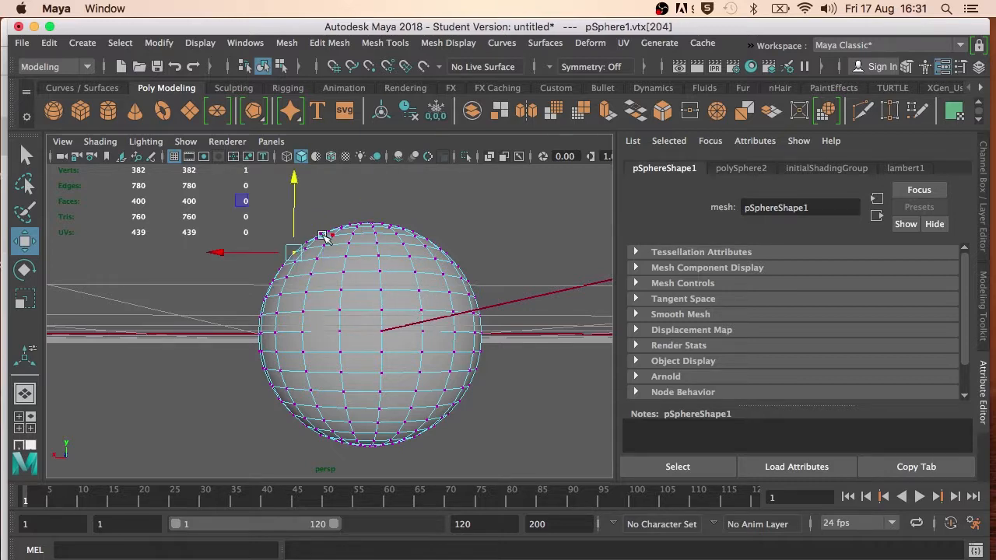
Step: Select one vertex on the back of the head, try moving it along Z, and undo the move
{"action": "left_click_drag", "start_coordinate": [322, 236], "coordinate": [315, 264], "text": "alt"}
{"action": "left_click", "coordinate": [467, 352]}
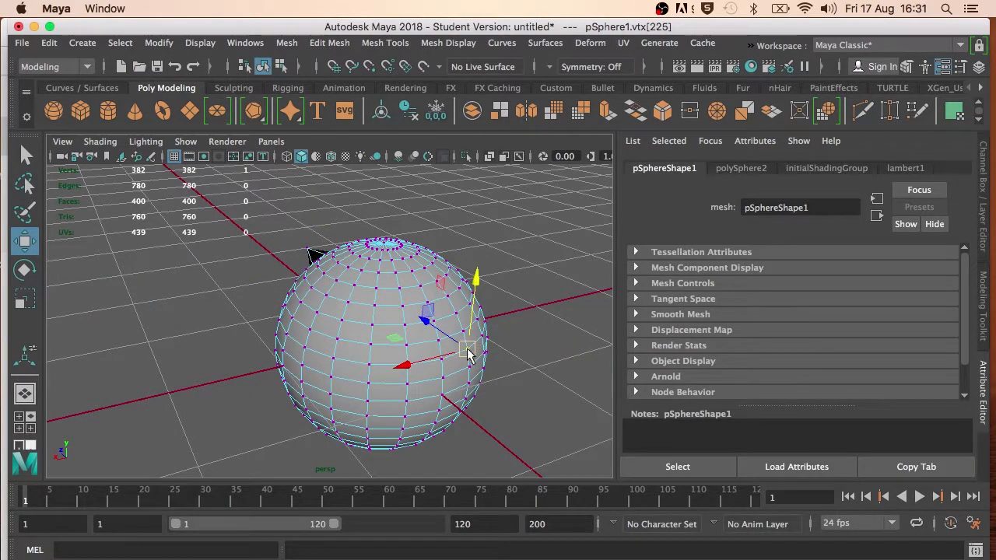
{"action": "mouse_move", "coordinate": [426, 319]}
{"action": "left_mouse_down"}
{"action": "mouse_move", "coordinate": [456, 350]}
{"action": "mouse_move", "coordinate": [435, 329]}
{"action": "left_mouse_up"}
{"action": "key", "text": "ctrl+z"}
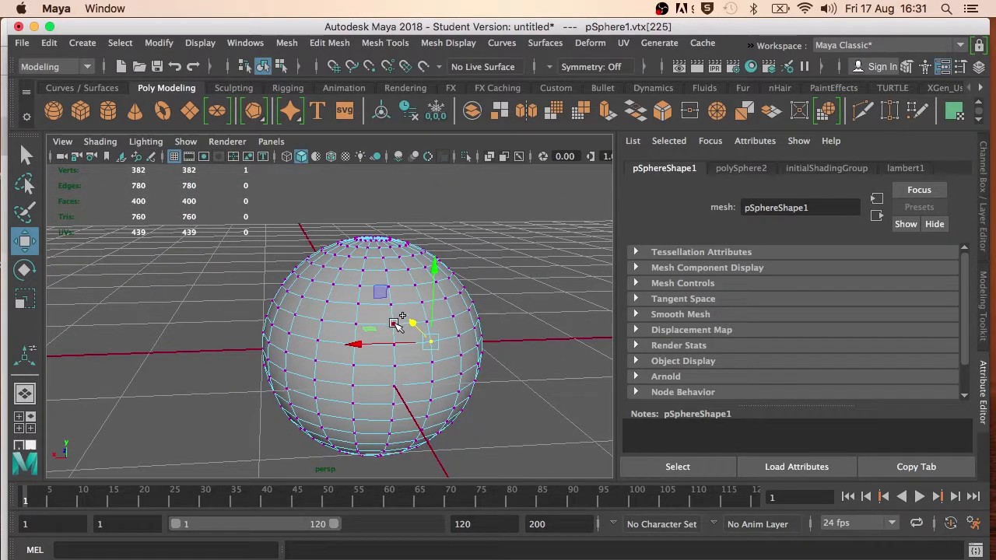
Step: Add three neighbouring back vertices to the selection, try pulling all four outward along Z, and undo the move
{"action": "left_click", "coordinate": [393, 322], "text": "shift"}
{"action": "left_click", "coordinate": [394, 364], "text": "shift"}
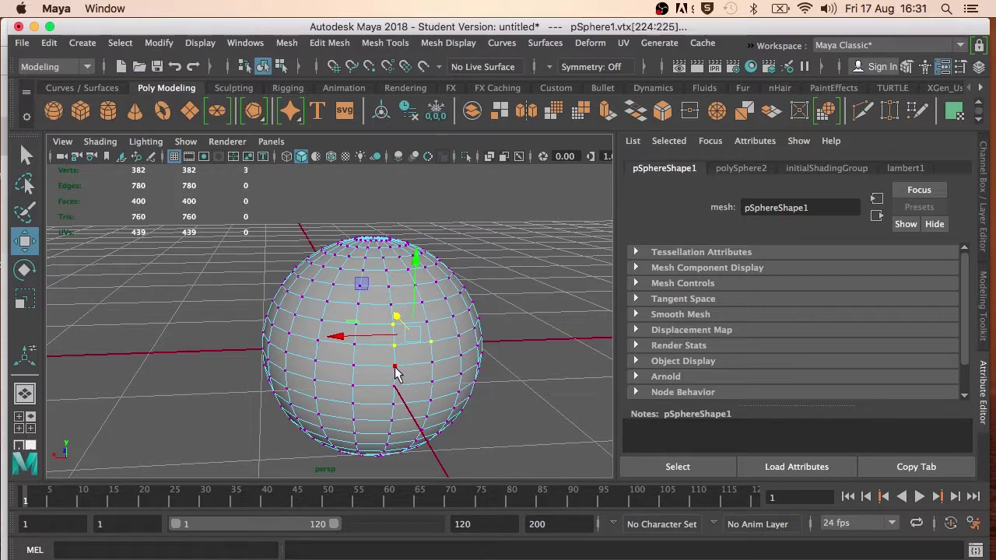
{"action": "left_click", "coordinate": [366, 354], "text": "shift"}
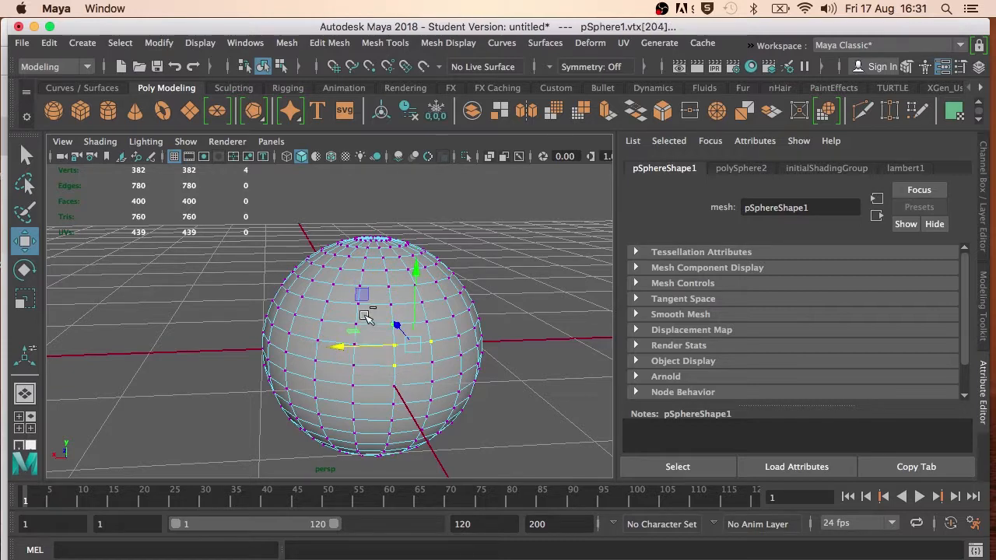
{"action": "left_click_drag", "start_coordinate": [337, 298], "coordinate": [463, 350], "text": "alt"}
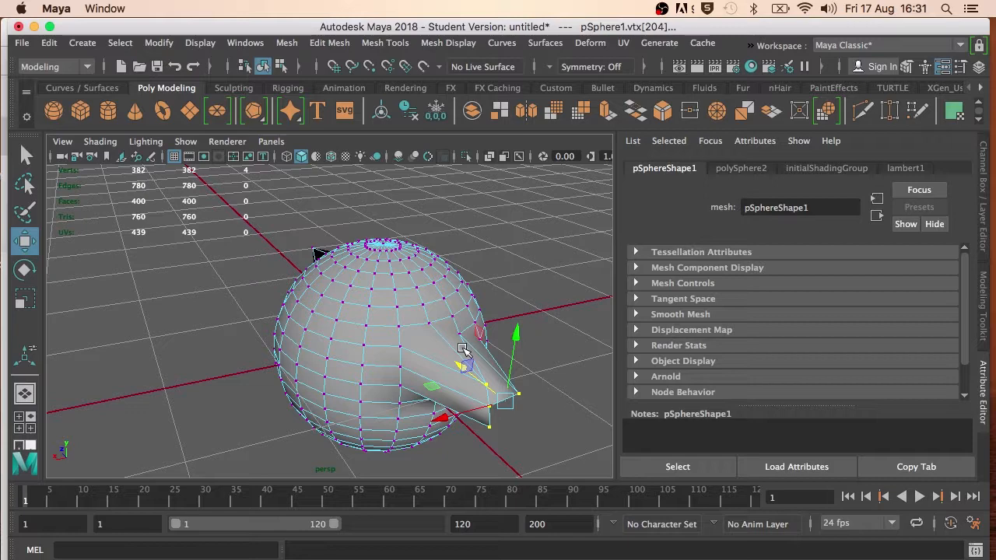
{"action": "key", "text": "ctrl+z"}
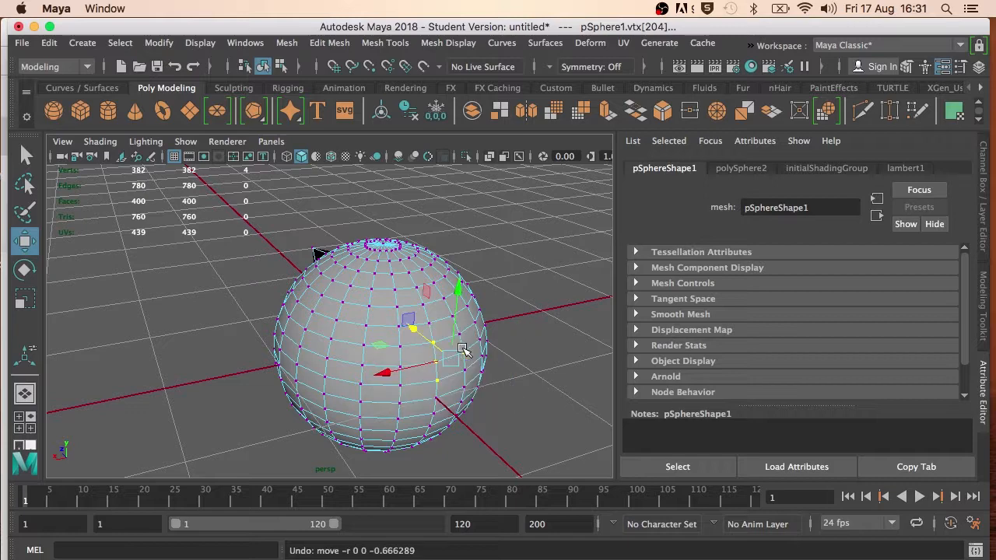
Step: Enable Soft Select in the Select tool settings and reduce the falloff radius to 0.89
{"action": "double_click", "coordinate": [26, 157]}
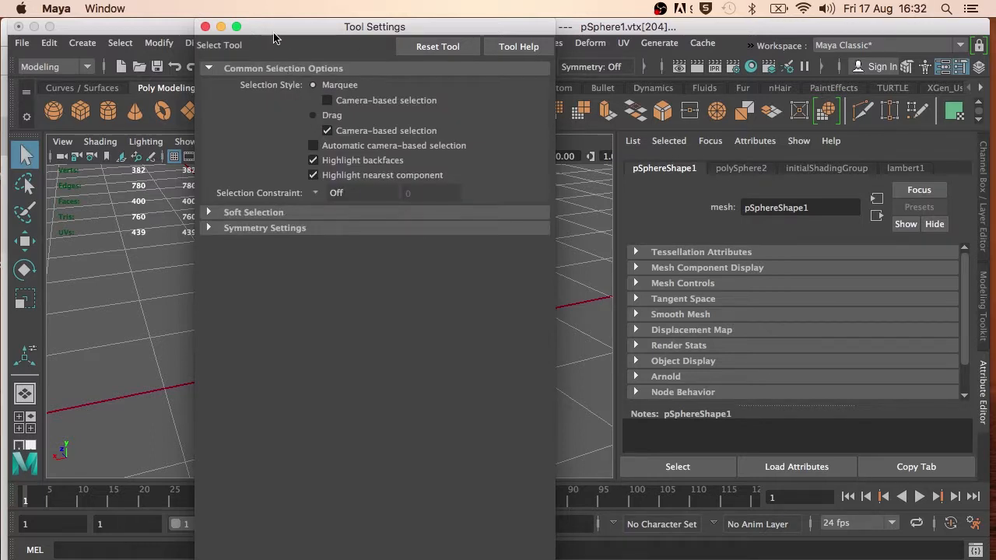
{"action": "left_click_drag", "start_coordinate": [274, 34], "coordinate": [627, 31]}
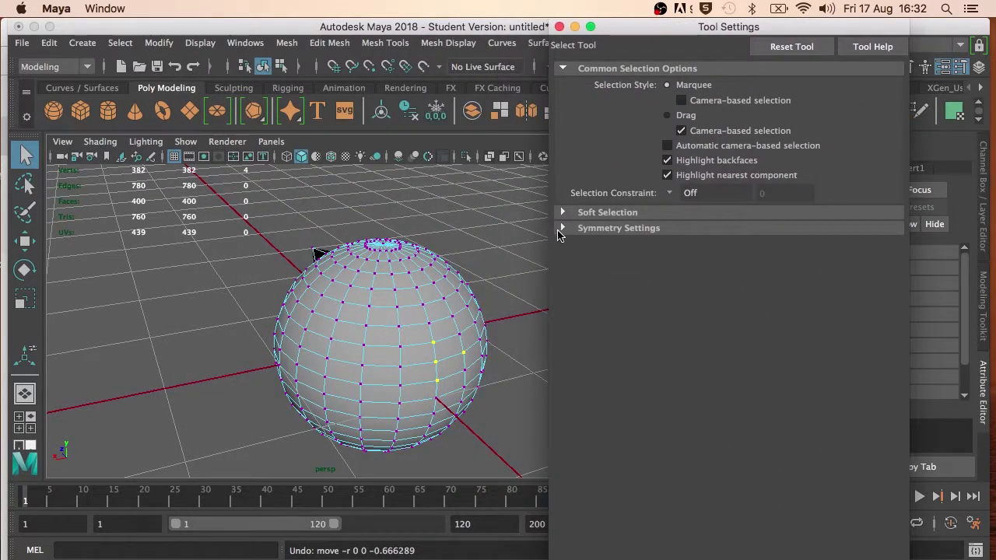
{"action": "left_click", "coordinate": [562, 212]}
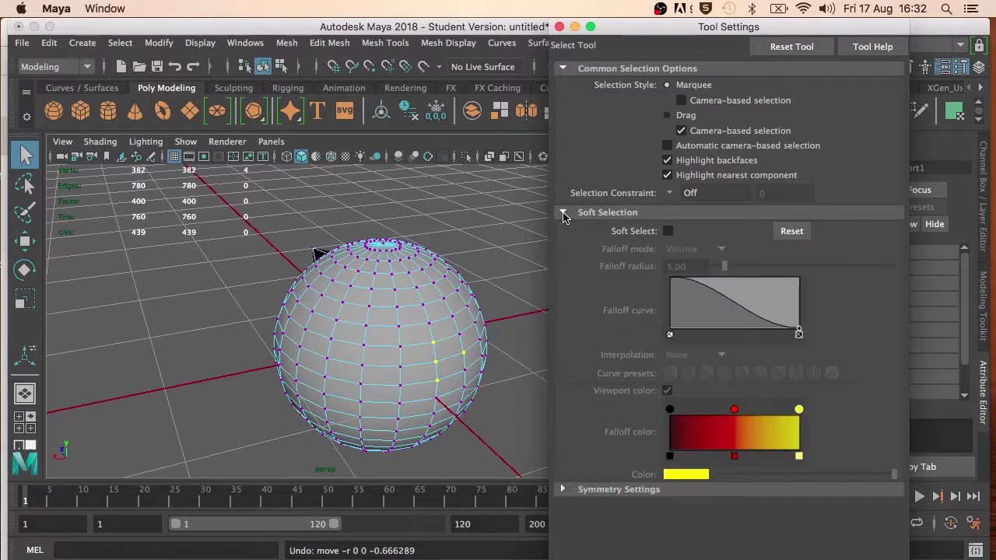
{"action": "left_click", "coordinate": [667, 232]}
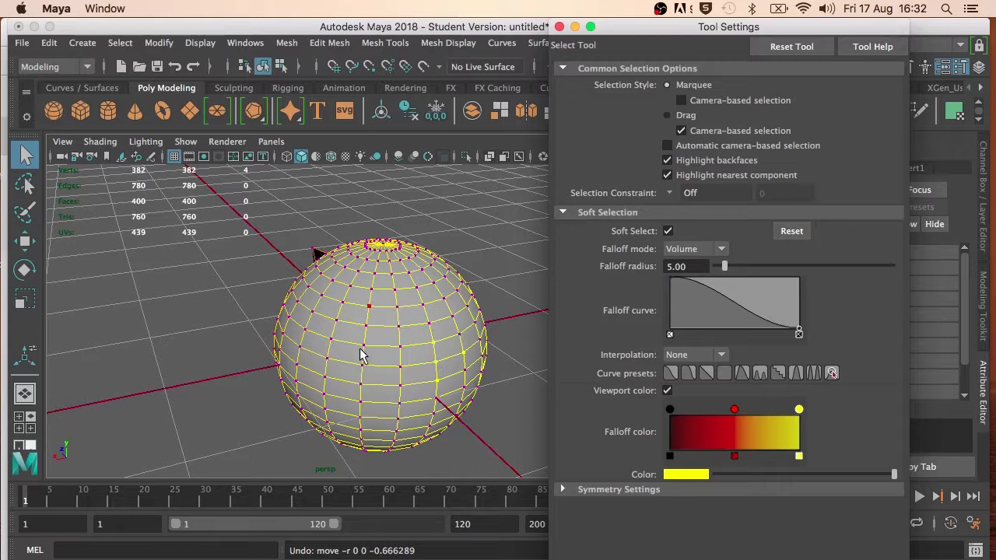
{"action": "left_click", "coordinate": [718, 269]}
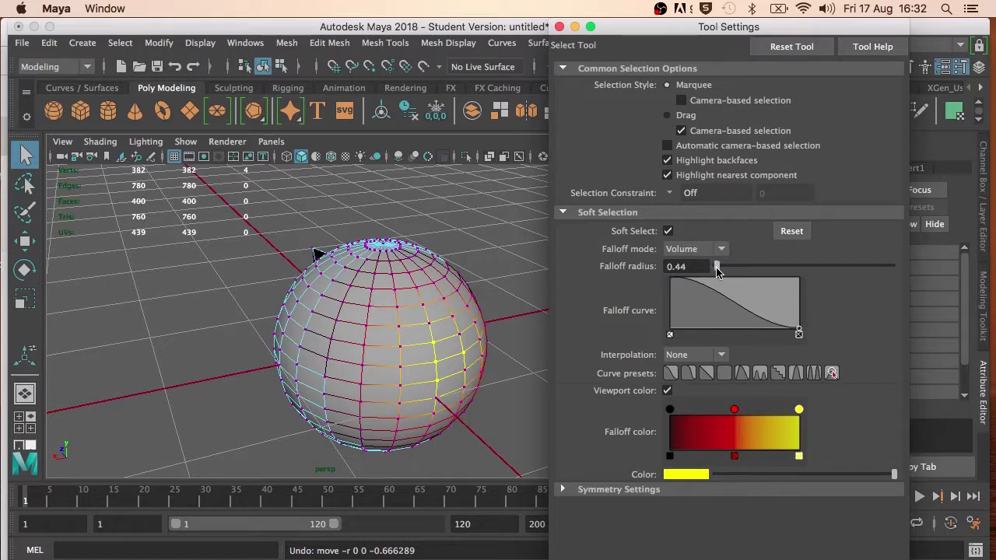
{"action": "left_click_drag", "start_coordinate": [716, 268], "coordinate": [717, 268]}
Step: Pull the soft-selected back vertices outward along Z and rotate them around X to tilt the bulge upward
{"action": "key", "text": "w"}
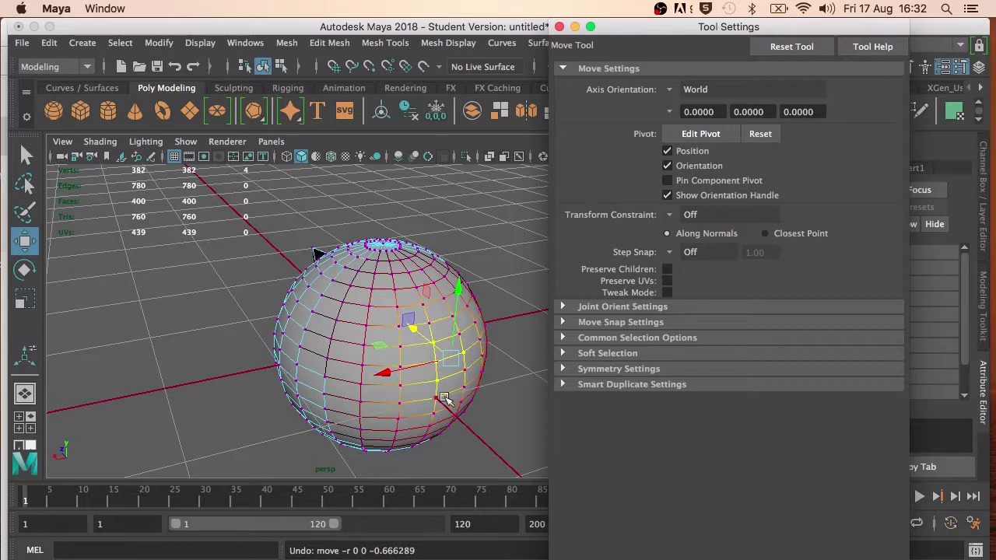
{"action": "left_click_drag", "start_coordinate": [415, 326], "coordinate": [376, 291]}
{"action": "key", "text": "e"}
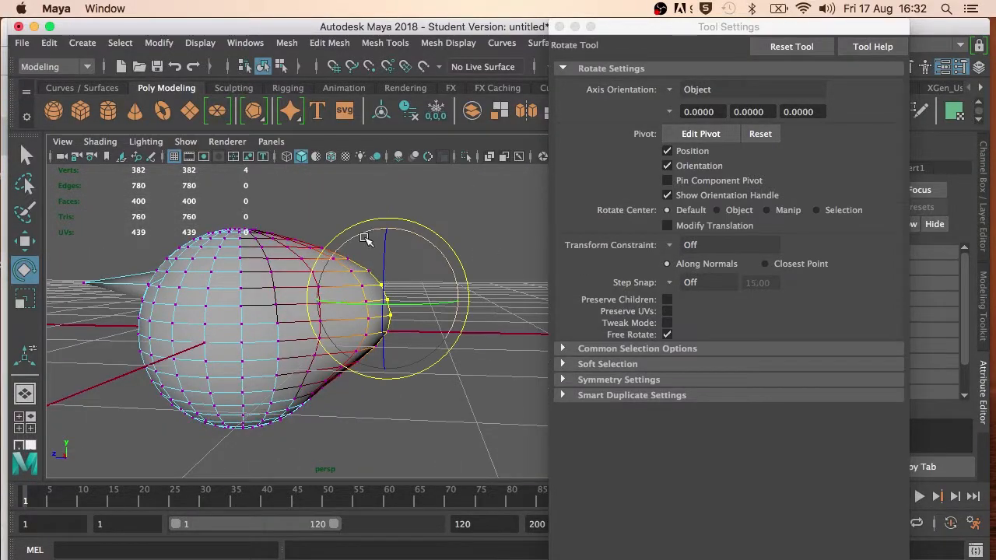
{"action": "left_click_drag", "start_coordinate": [414, 232], "coordinate": [450, 266]}
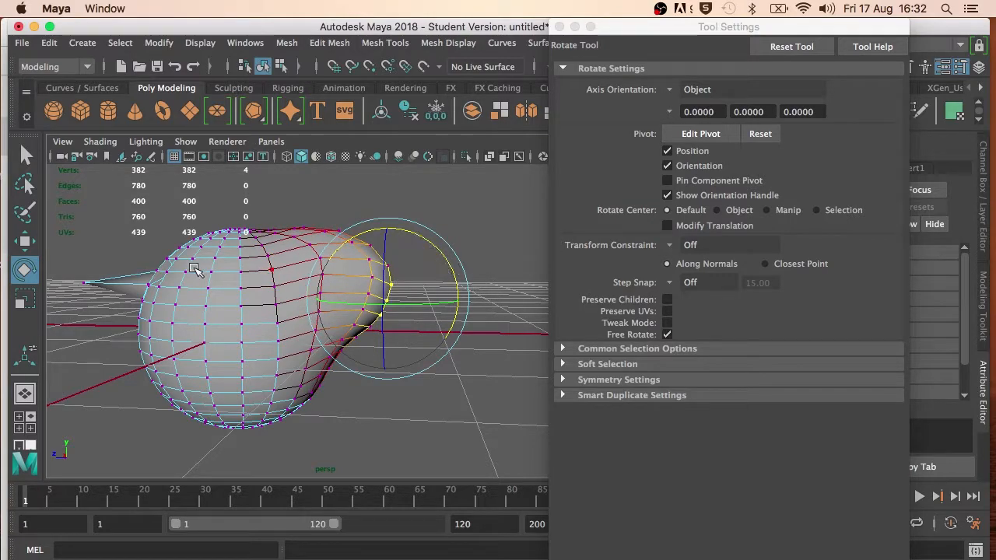
{"action": "mouse_move", "coordinate": [197, 271]}
{"action": "left_mouse_down", "text": "alt"}
{"action": "mouse_move", "coordinate": [222, 314]}
{"action": "mouse_move", "coordinate": [300, 362]}
{"action": "mouse_move", "coordinate": [204, 285]}
{"action": "left_mouse_up", "text": "alt"}
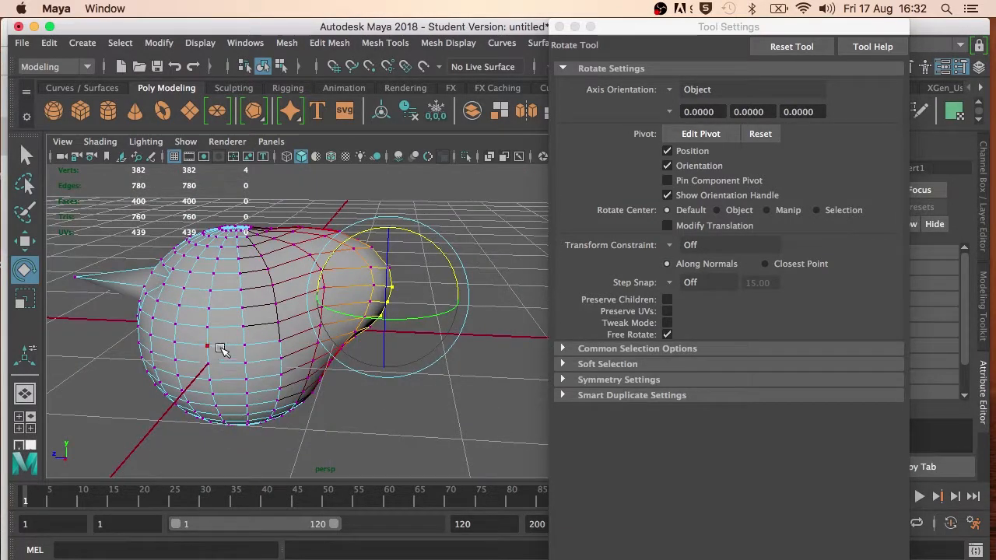
Step: Return the sphere to object mode, clear the selection, view the bulge from the side and close the tool settings
{"action": "right_click_drag", "start_coordinate": [271, 292], "coordinate": [309, 134]}
{"action": "left_click", "coordinate": [368, 245]}
{"action": "left_click_drag", "start_coordinate": [368, 244], "coordinate": [293, 273], "text": "alt"}
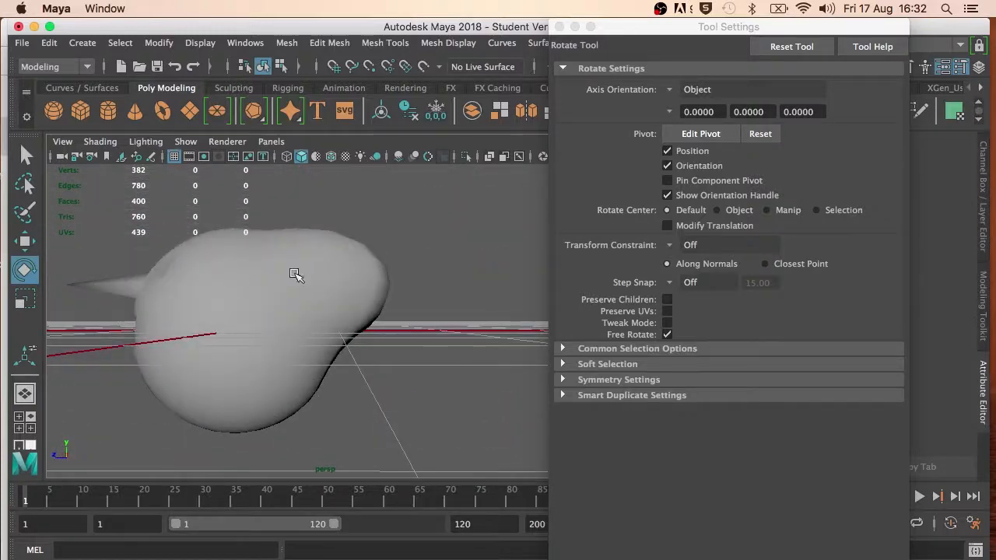
{"action": "left_click", "coordinate": [559, 26]}
Step: Reopen the Select tool's soft selection settings and select the vertex at the tip of the nose
{"action": "double_click", "coordinate": [26, 155]}
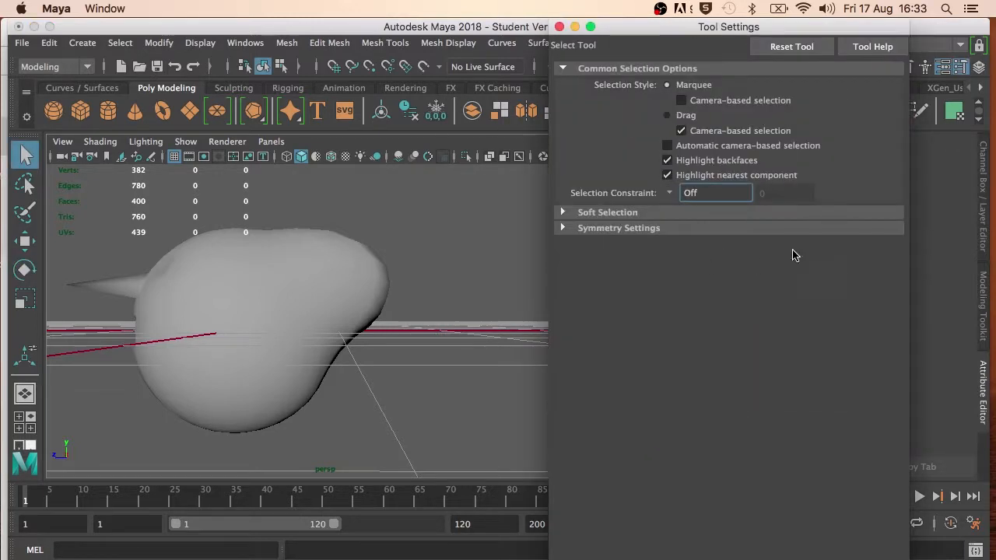
{"action": "left_click", "coordinate": [563, 213]}
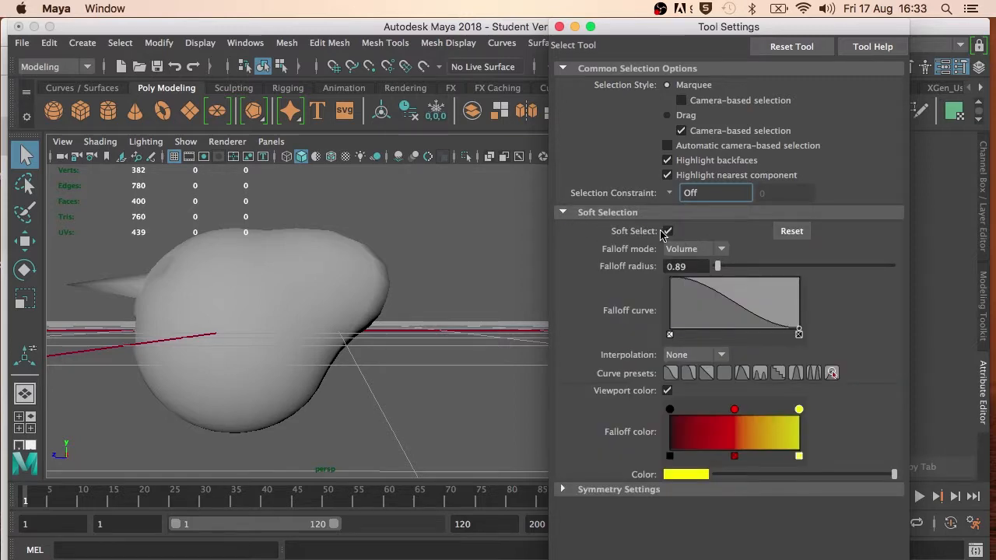
{"action": "left_click", "coordinate": [250, 273]}
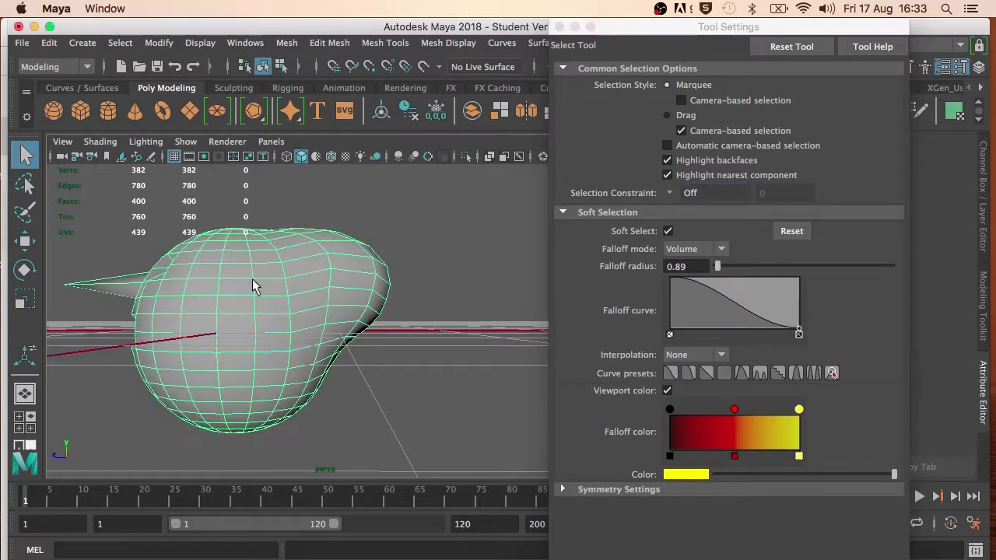
{"action": "right_click_drag", "start_coordinate": [238, 295], "coordinate": [69, 159]}
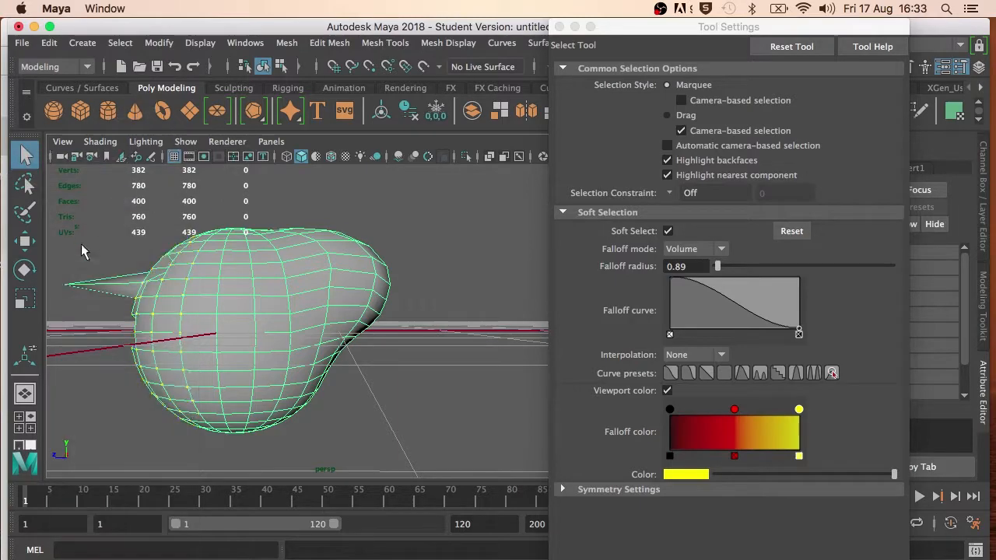
{"action": "left_click_drag", "start_coordinate": [52, 270], "coordinate": [200, 303]}
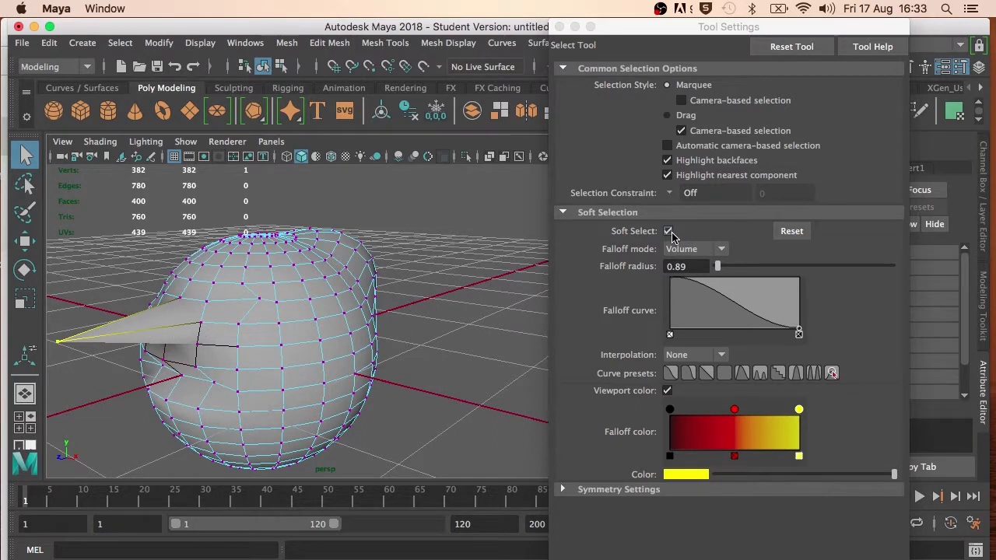
Step: Try moving a soft-selected vertex on the side of the head outward along X, and undo the move
{"action": "left_click", "coordinate": [318, 346]}
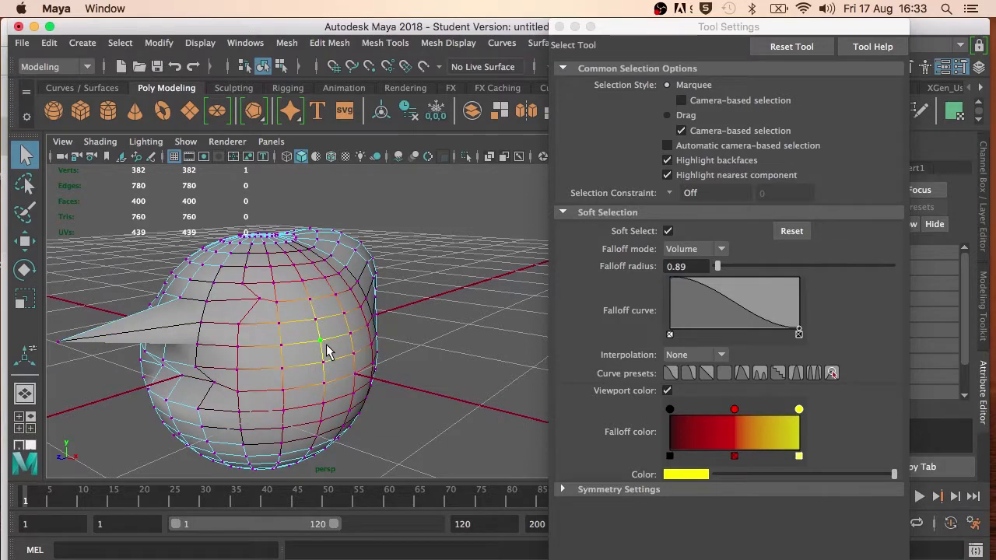
{"action": "key", "text": "w"}
{"action": "left_click_drag", "start_coordinate": [389, 357], "coordinate": [450, 368]}
{"action": "key", "text": "super+z"}
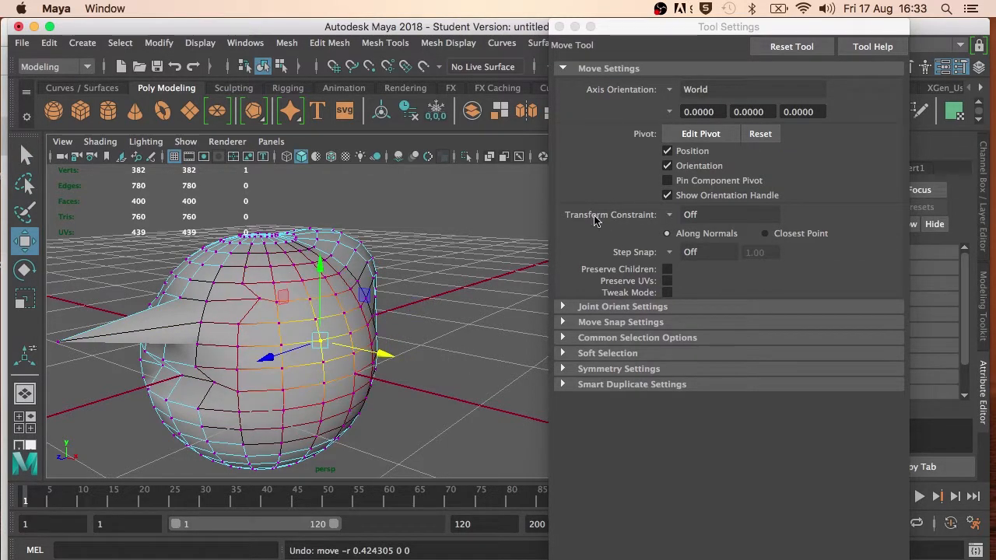
Step: Turn off Soft Select for the Select tool and close the tool settings
{"action": "left_click", "coordinate": [26, 154]}
{"action": "left_click", "coordinate": [667, 232]}
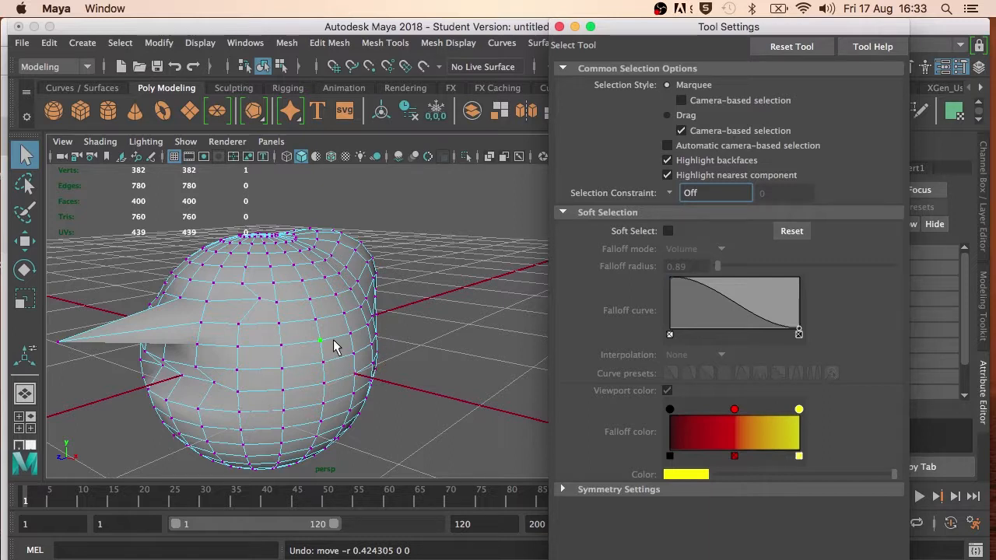
{"action": "right_click_drag", "start_coordinate": [261, 274], "coordinate": [264, 131]}
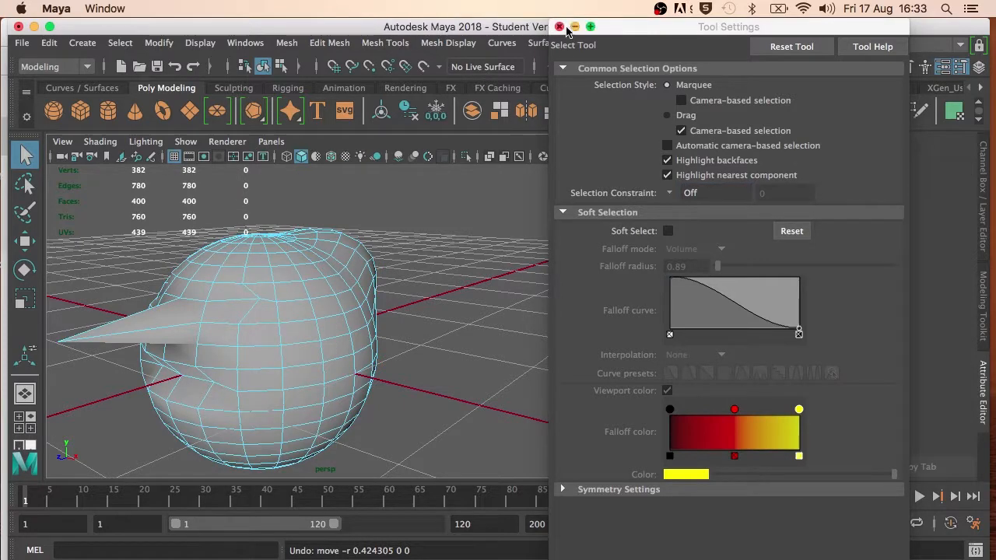
{"action": "left_click", "coordinate": [560, 27]}
Step: Switch the sphere through face and vertex selection and return it to object mode
{"action": "right_click_drag", "start_coordinate": [287, 355], "coordinate": [317, 208]}
{"action": "left_click", "coordinate": [351, 322]}
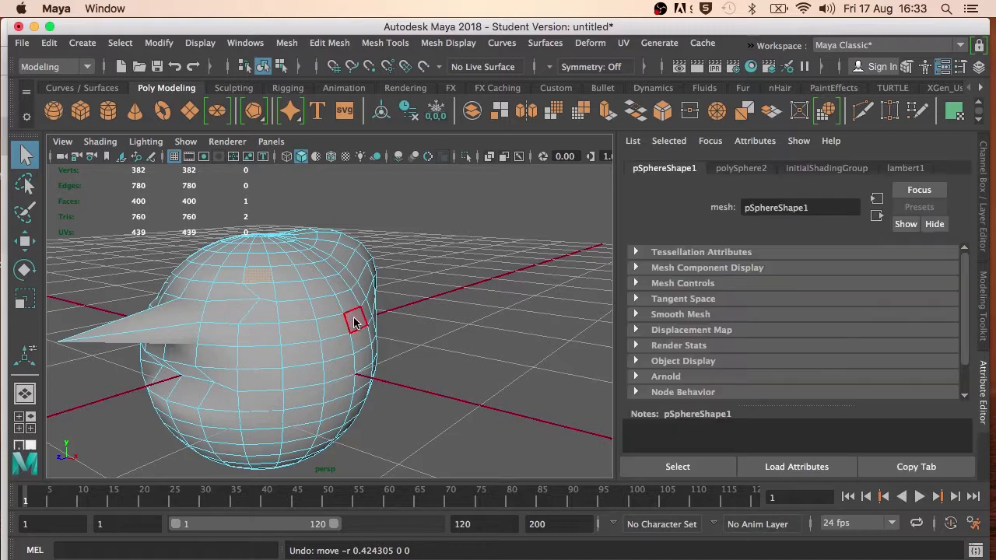
{"action": "right_click_drag", "start_coordinate": [350, 322], "coordinate": [486, 158]}
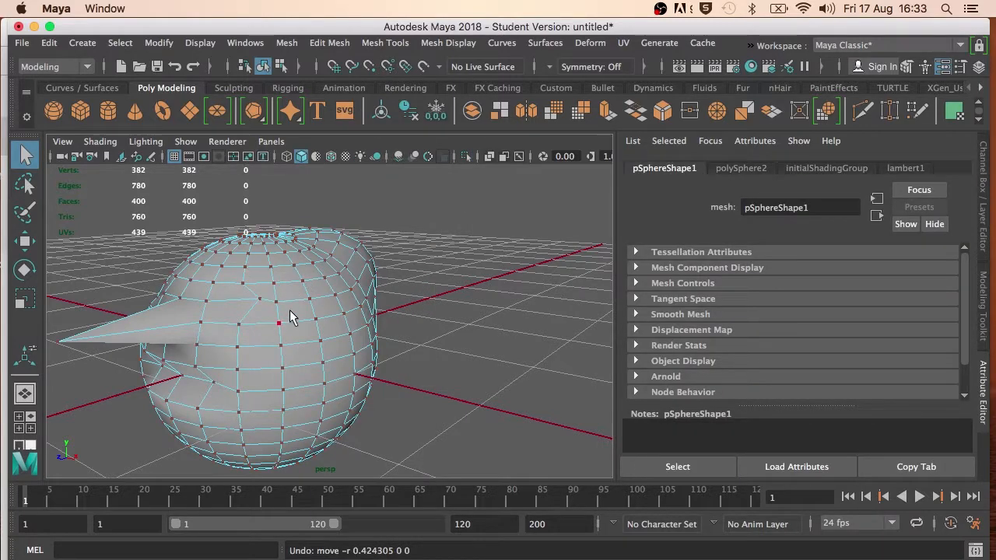
{"action": "right_click_drag", "start_coordinate": [290, 311], "coordinate": [364, 138]}
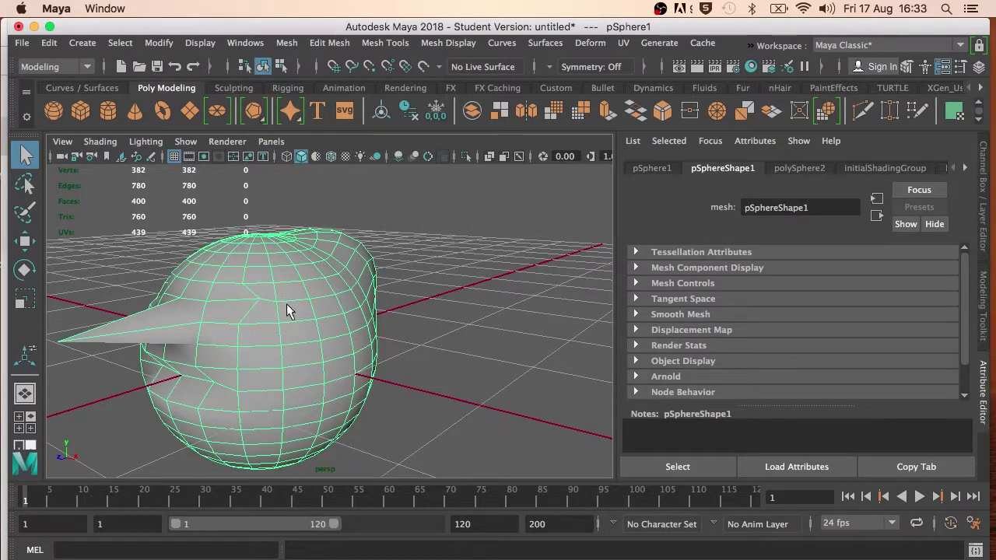
Step: Move the whole head along X, well away from the grid's centre
{"action": "key", "text": "w"}
{"action": "scroll", "coordinate": [302, 365], "scroll_direction": "up", "scroll_amount": 5}
{"action": "scroll", "coordinate": [305, 360], "scroll_direction": "down", "scroll_amount": 7}
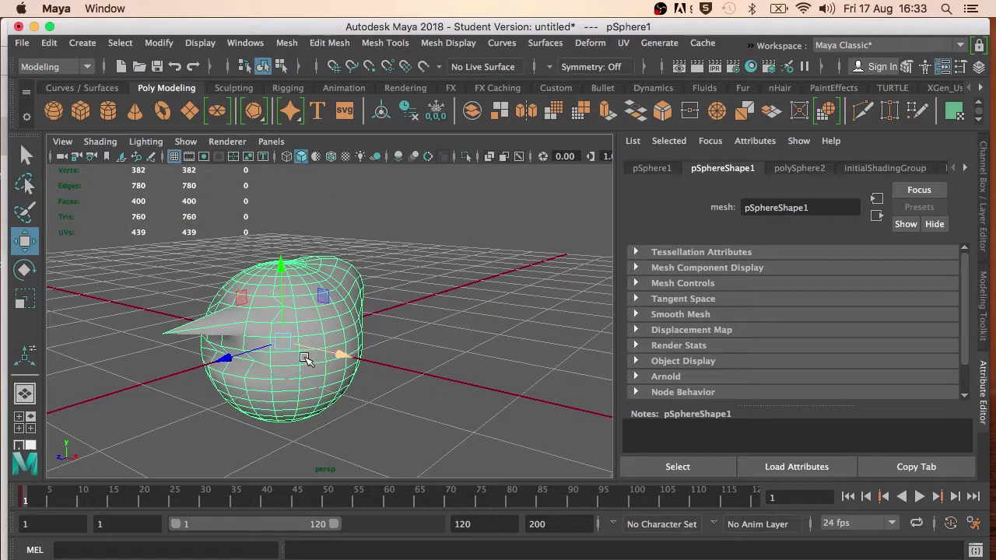
{"action": "left_click_drag", "start_coordinate": [342, 358], "coordinate": [53, 273]}
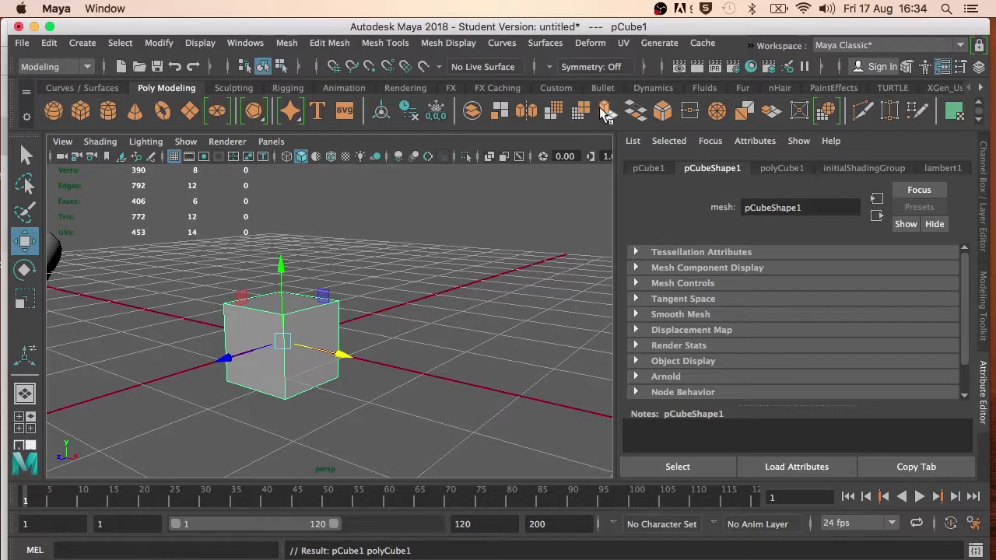
Step: Extrude the cube's X-facing side face outward with a Local Translate Z of about 4.39
{"action": "right_click_drag", "start_coordinate": [295, 354], "coordinate": [294, 204]}
{"action": "left_click", "coordinate": [316, 335]}
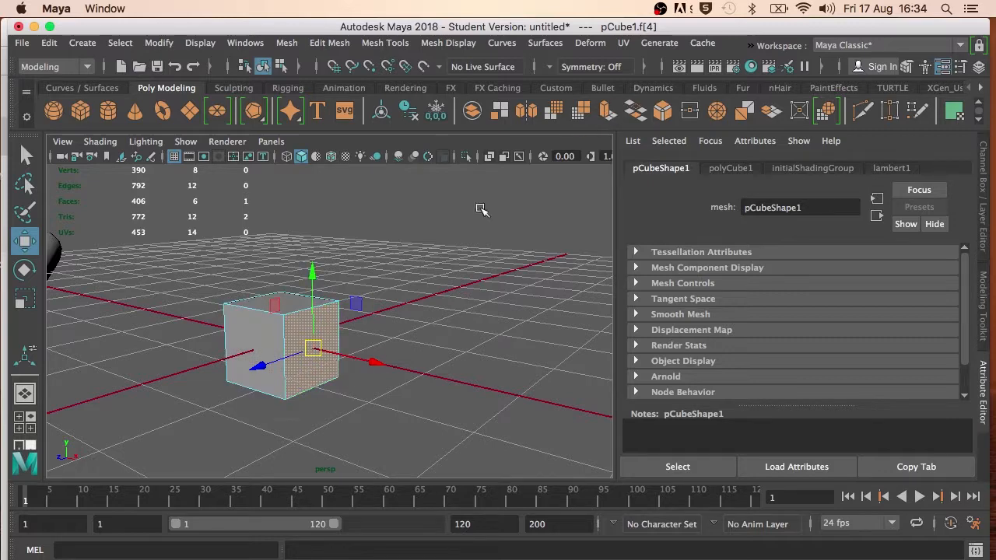
{"action": "left_click", "coordinate": [606, 111]}
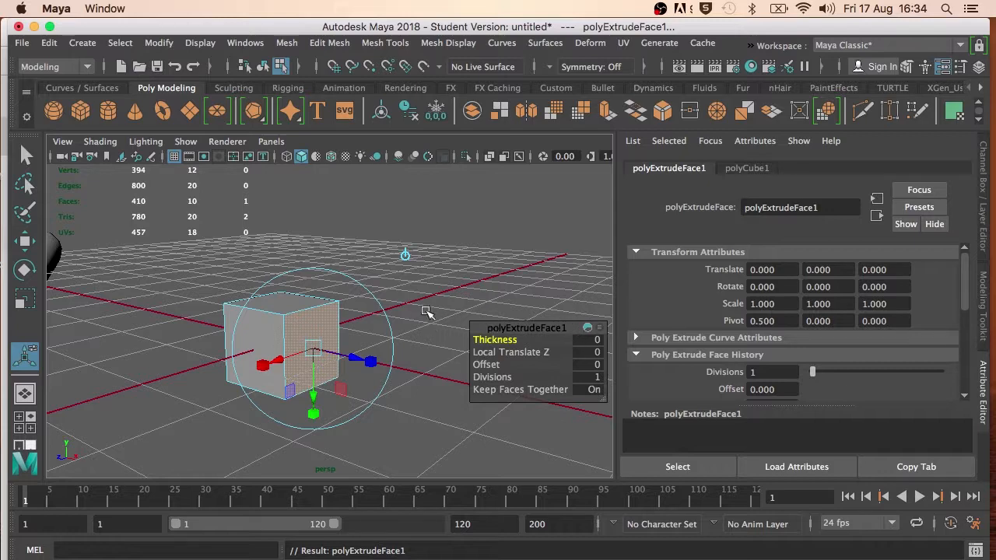
{"action": "scroll", "coordinate": [356, 340], "scroll_direction": "up", "scroll_amount": 3}
{"action": "scroll", "coordinate": [357, 340], "scroll_direction": "down", "scroll_amount": 5}
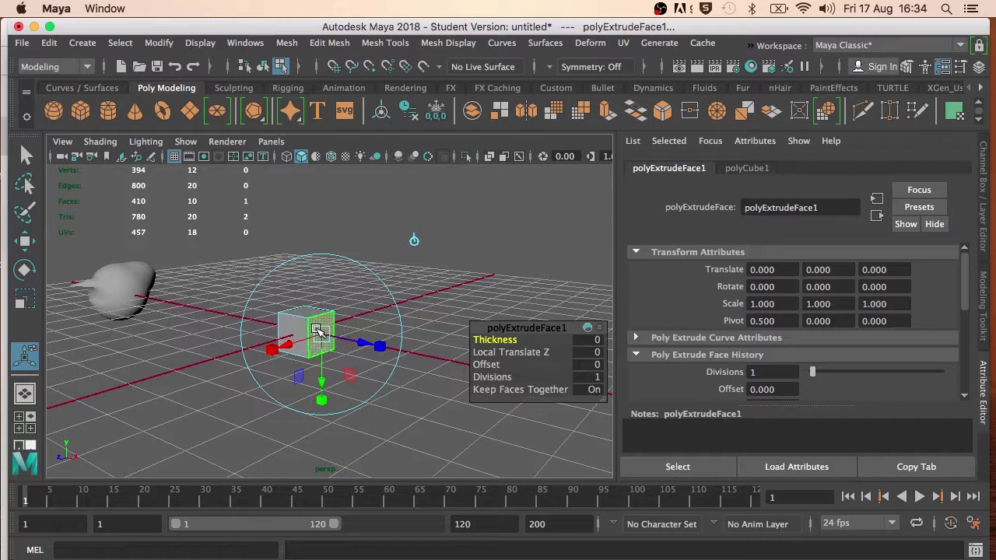
{"action": "middle_click_drag", "start_coordinate": [343, 331], "coordinate": [229, 231], "text": "alt"}
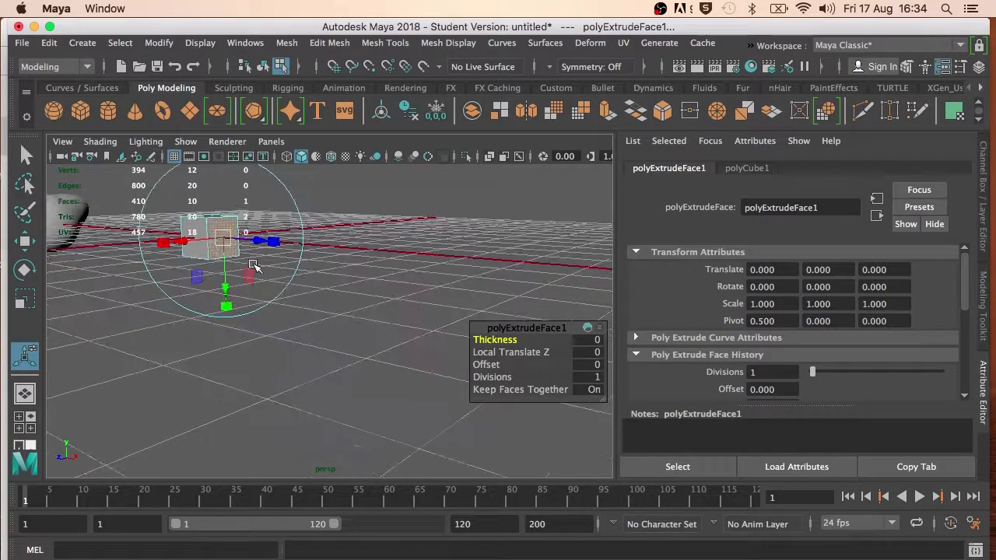
{"action": "scroll", "coordinate": [265, 275], "scroll_direction": "up", "scroll_amount": 3}
{"action": "scroll", "coordinate": [267, 276], "scroll_direction": "down", "scroll_amount": 6}
Step: Try stretching the extrusion out to a Local Translate Z of about 15.76, and undo it
{"action": "left_click_drag", "start_coordinate": [264, 273], "coordinate": [690, 381], "text": "alt"}
{"action": "scroll", "coordinate": [441, 314], "scroll_direction": "up", "scroll_amount": 5}
{"action": "scroll", "coordinate": [442, 313], "scroll_direction": "down", "scroll_amount": 6}
{"action": "scroll", "coordinate": [395, 308], "scroll_direction": "down", "scroll_amount": 5}
{"action": "scroll", "coordinate": [445, 331], "scroll_direction": "down", "scroll_amount": 5}
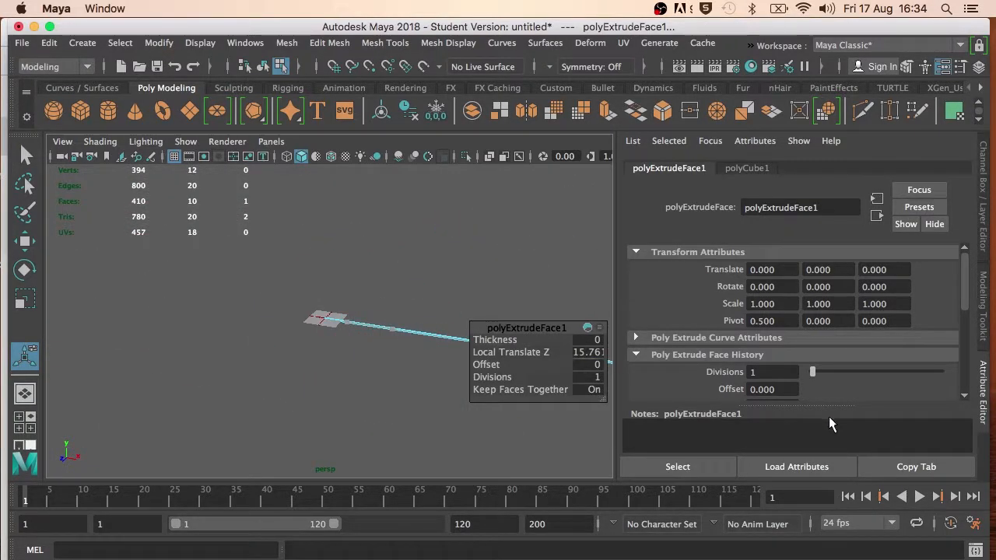
{"action": "key", "text": "ctrl+z"}
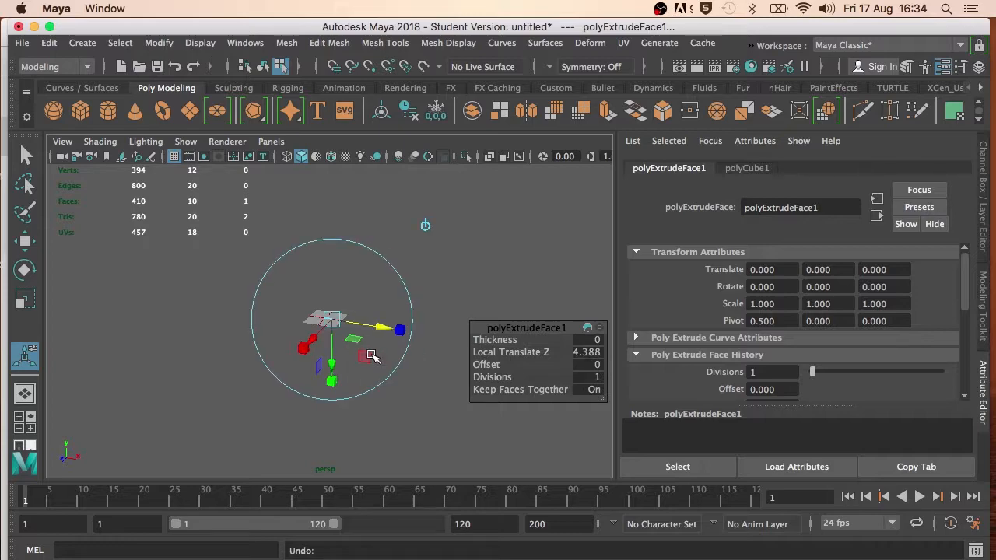
Step: Extrude the long Z-facing side face of the extended section outward with a Local Translate Z of about 1.8
{"action": "scroll", "coordinate": [336, 312], "scroll_direction": "up", "scroll_amount": 5}
{"action": "scroll", "coordinate": [294, 322], "scroll_direction": "down", "scroll_amount": 10}
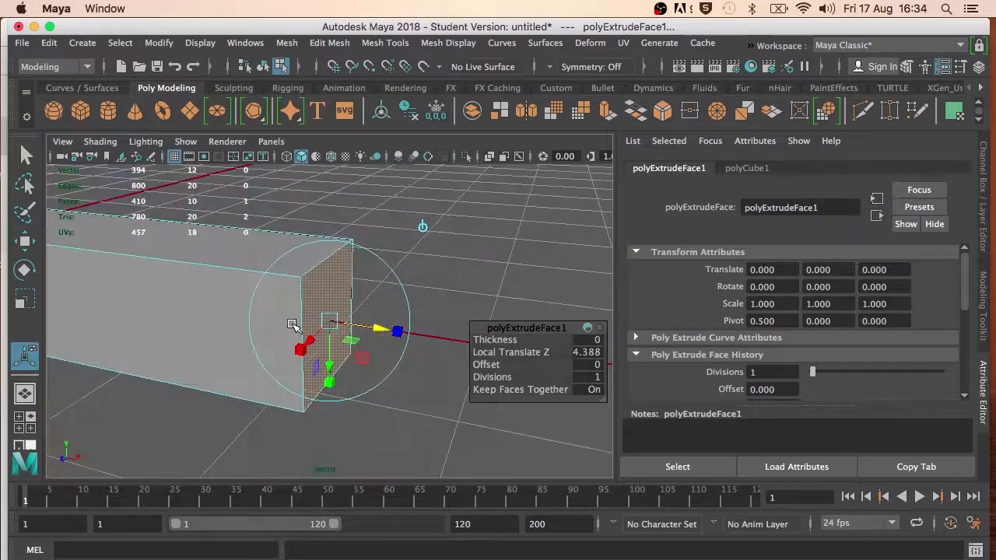
{"action": "left_click", "coordinate": [219, 311]}
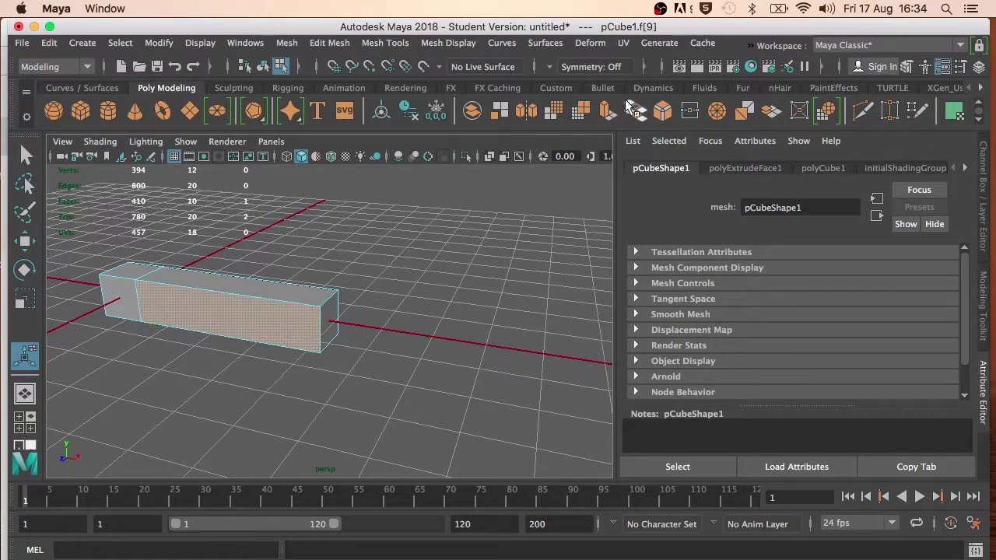
{"action": "key", "text": "ctrl+e"}
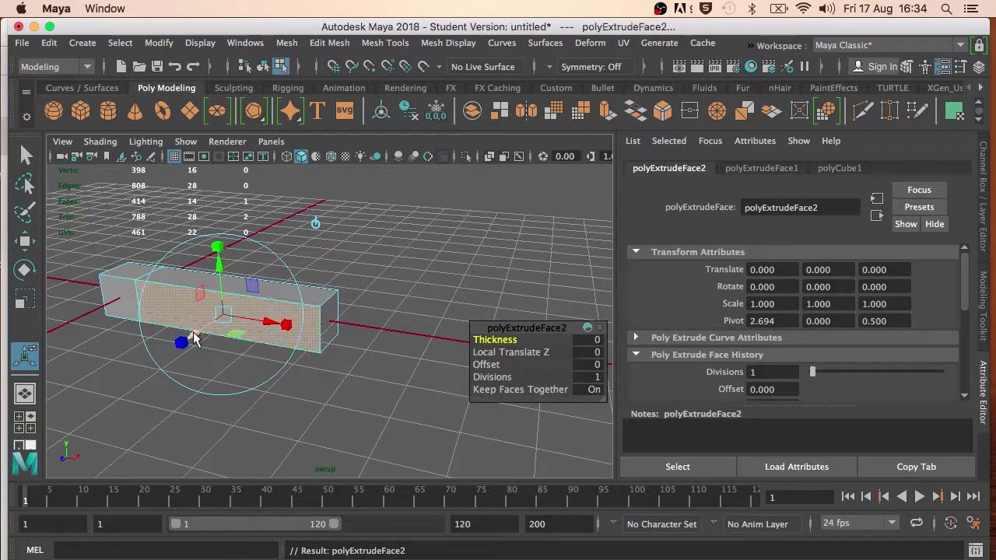
{"action": "left_click_drag", "start_coordinate": [189, 337], "coordinate": [135, 359]}
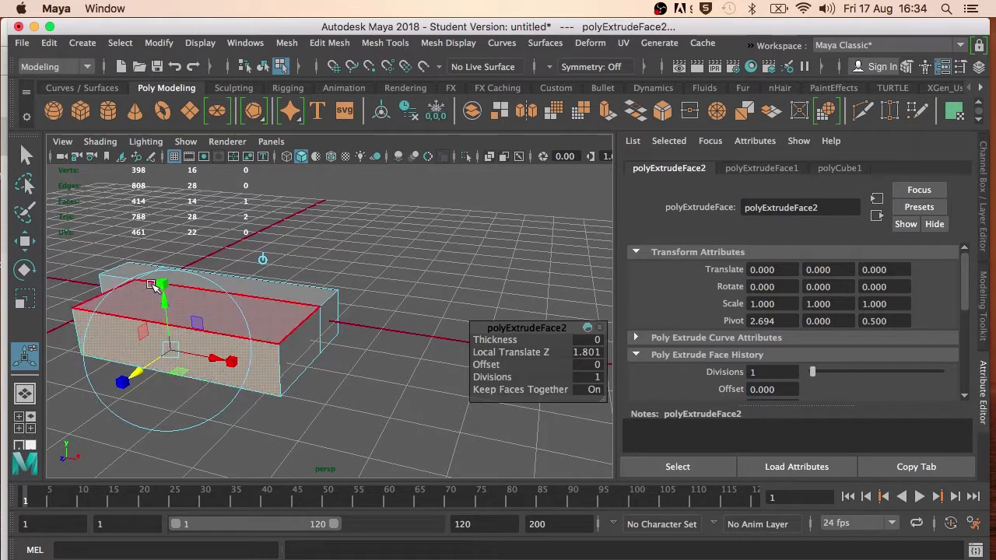
Step: Extrude the two adjoining top faces of the widened section together and raise them along Y into a taller block
{"action": "left_click", "coordinate": [263, 307]}
{"action": "left_click", "coordinate": [311, 289], "text": "shift"}
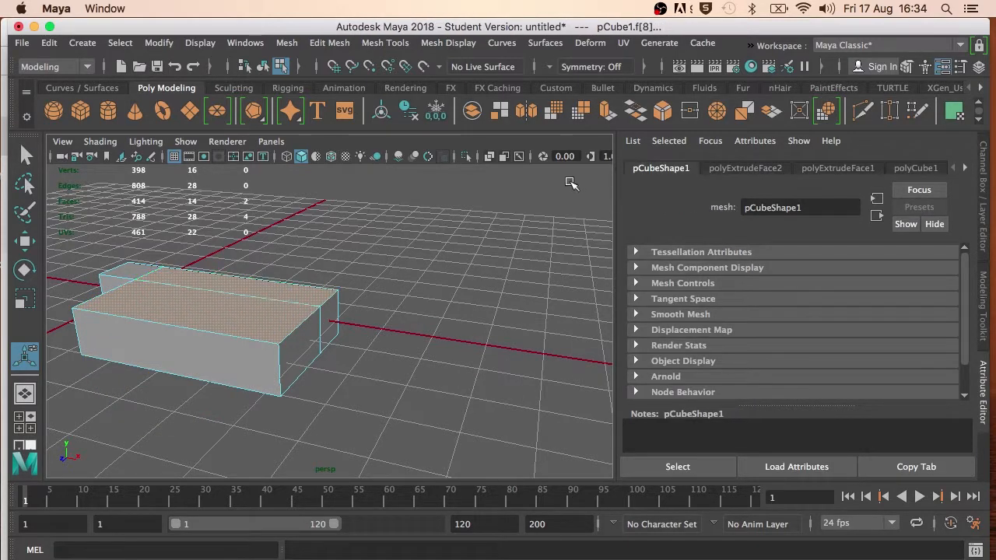
{"action": "left_click", "coordinate": [606, 112]}
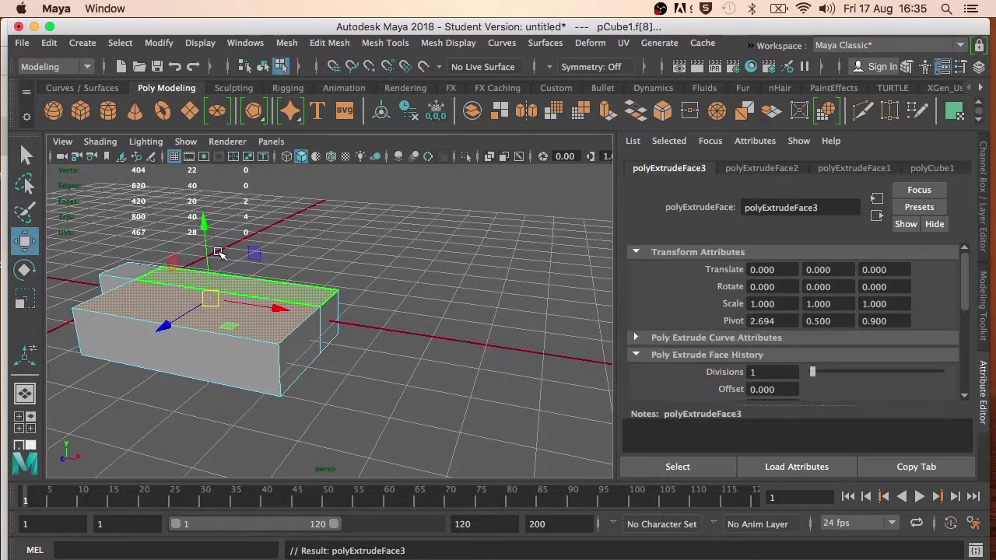
{"action": "left_click_drag", "start_coordinate": [208, 222], "coordinate": [198, 165]}
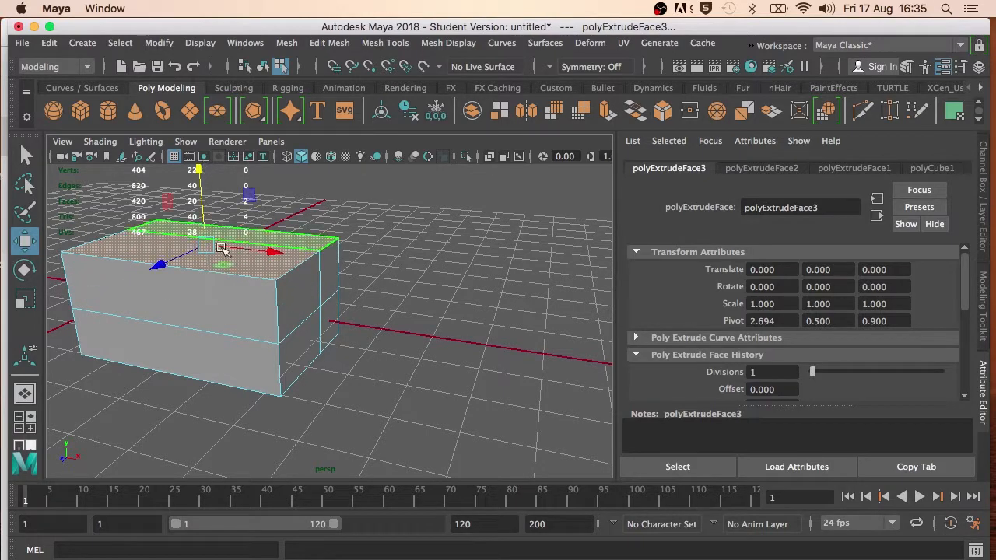
Step: Scale the six outer edges around the raised block's top uniformly inward to taper its upper half
{"action": "right_click", "coordinate": [224, 284]}
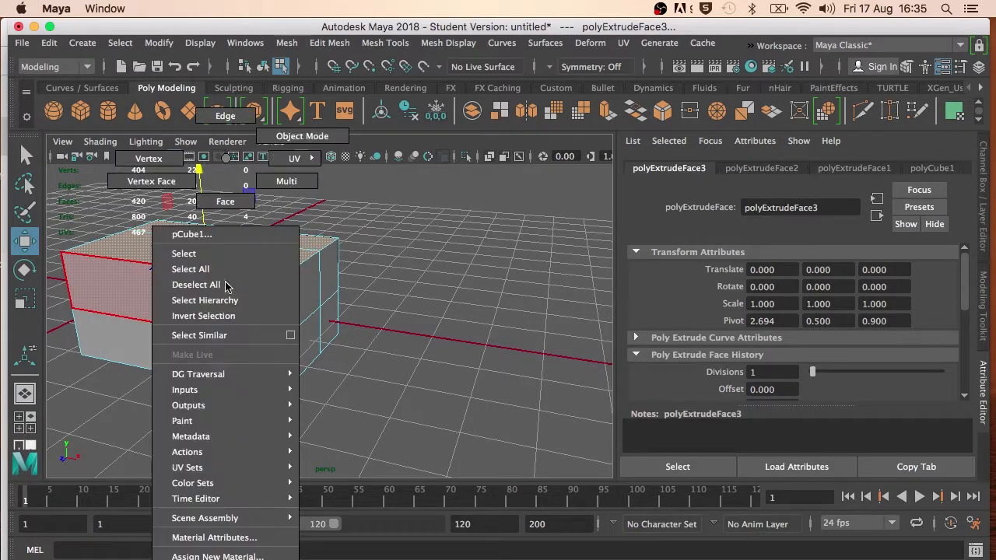
{"action": "left_click", "coordinate": [225, 115]}
{"action": "left_click", "coordinate": [276, 274]}
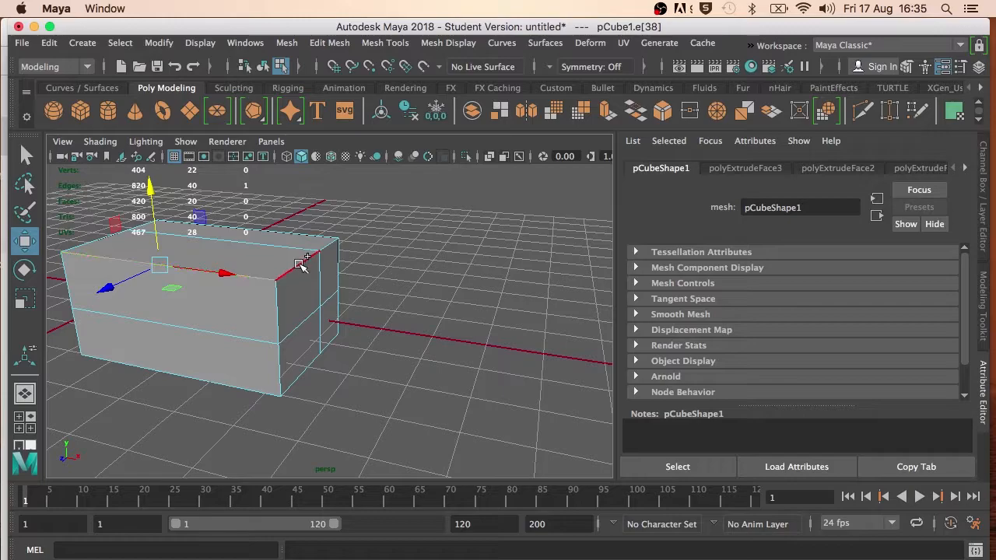
{"action": "left_click", "coordinate": [278, 316]}
{"action": "left_click_drag", "start_coordinate": [366, 246], "coordinate": [100, 242], "text": "alt"}
{"action": "left_click", "coordinate": [465, 238], "text": "shift"}
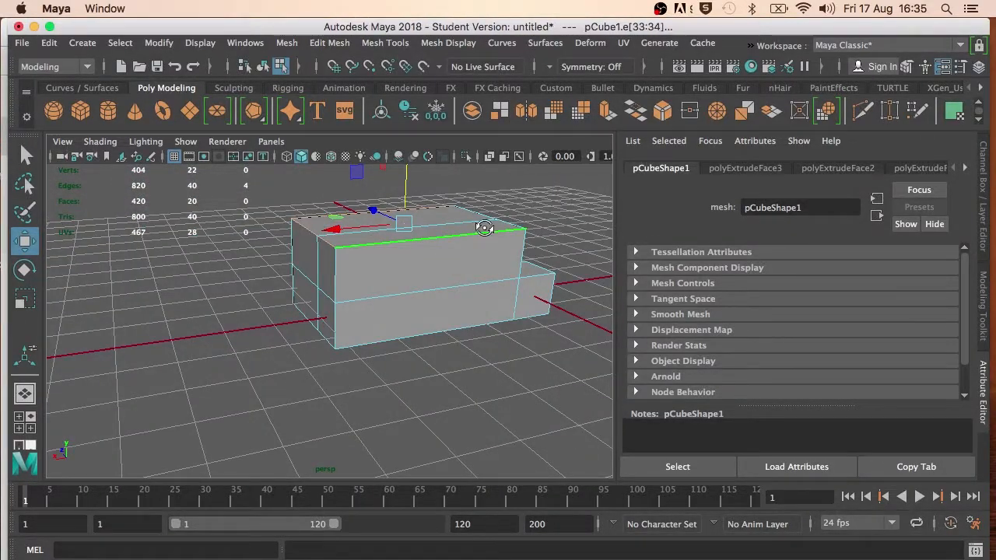
{"action": "left_click_drag", "start_coordinate": [482, 223], "coordinate": [257, 224], "text": "alt"}
{"action": "left_click", "coordinate": [347, 336], "text": "shift"}
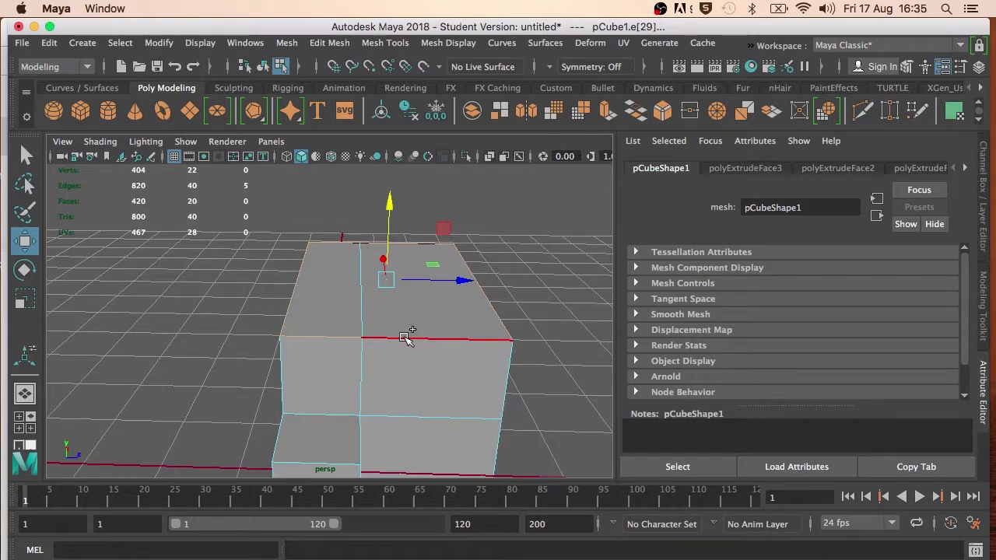
{"action": "left_click", "coordinate": [435, 336], "text": "shift"}
{"action": "mouse_move", "coordinate": [467, 316]}
{"action": "left_mouse_down", "text": "alt"}
{"action": "mouse_move", "coordinate": [402, 291]}
{"action": "mouse_move", "coordinate": [460, 311]}
{"action": "left_mouse_up", "text": "alt"}
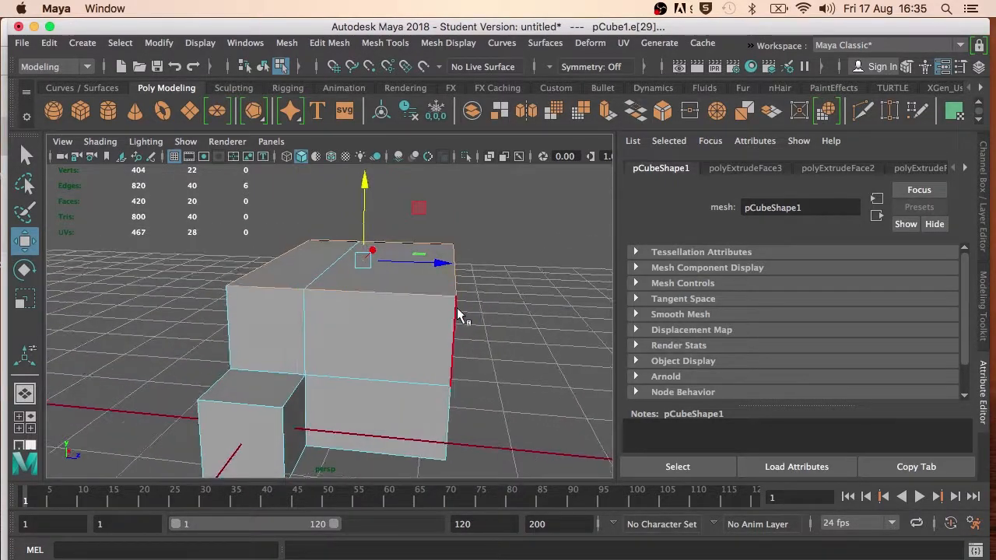
{"action": "key", "text": "r"}
{"action": "left_click_drag", "start_coordinate": [363, 260], "coordinate": [319, 262]}
{"action": "key", "text": "w"}
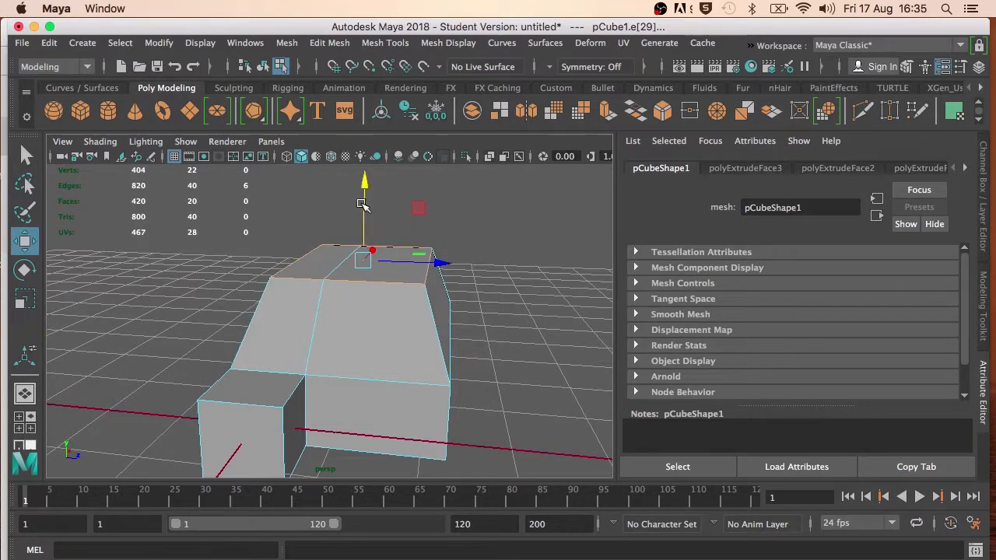
Step: Raise the lengthwise middle edge of the tapered top along Y to form a roof-like ridge
{"action": "left_click_drag", "start_coordinate": [362, 189], "coordinate": [351, 148]}
{"action": "left_click", "coordinate": [345, 267]}
{"action": "left_click_drag", "start_coordinate": [438, 291], "coordinate": [346, 299], "text": "alt"}
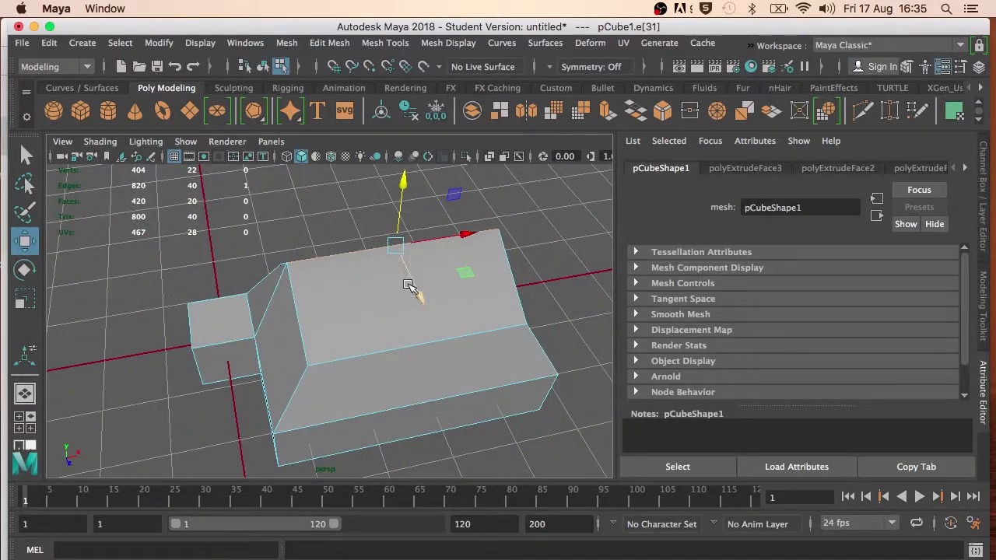
Step: Clear the edge selection, reselect the whole cube mesh, and select the two sloped roof faces in face mode
{"action": "right_click", "coordinate": [355, 271]}
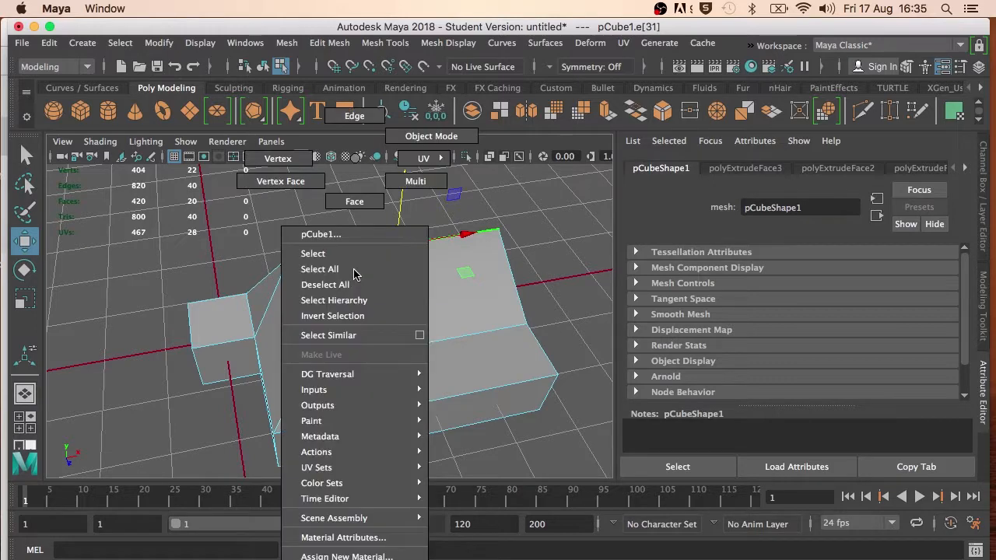
{"action": "left_click", "coordinate": [398, 284]}
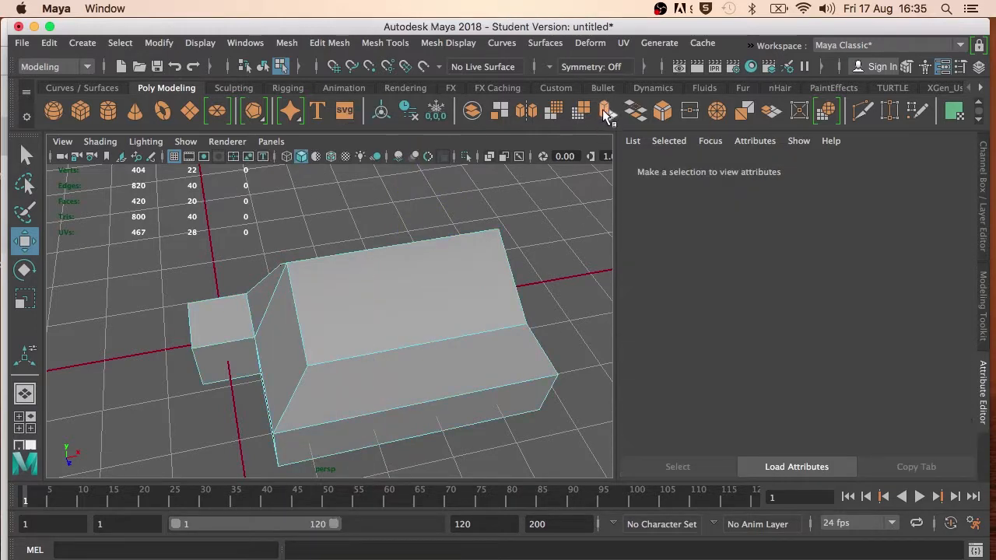
{"action": "left_click", "coordinate": [389, 286]}
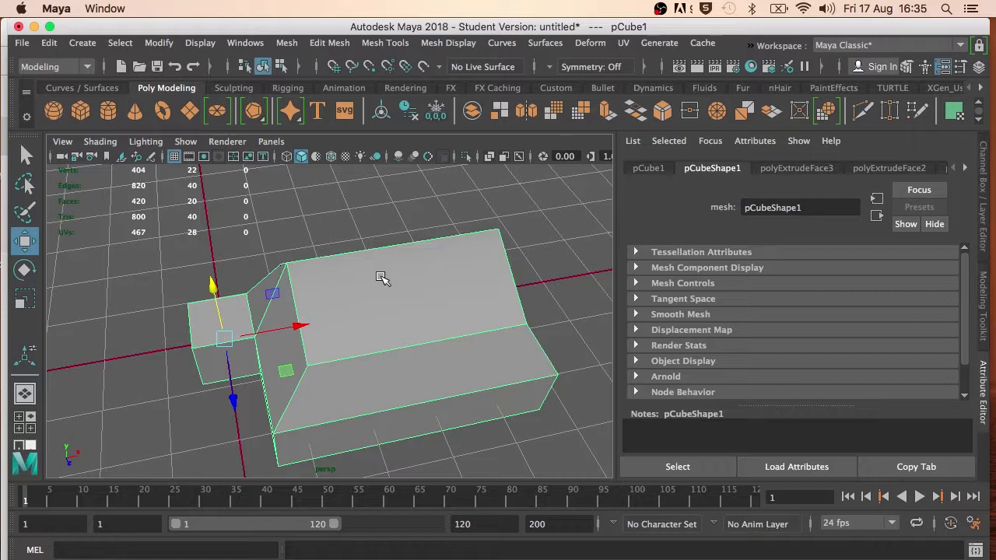
{"action": "right_click_drag", "start_coordinate": [426, 282], "coordinate": [430, 203]}
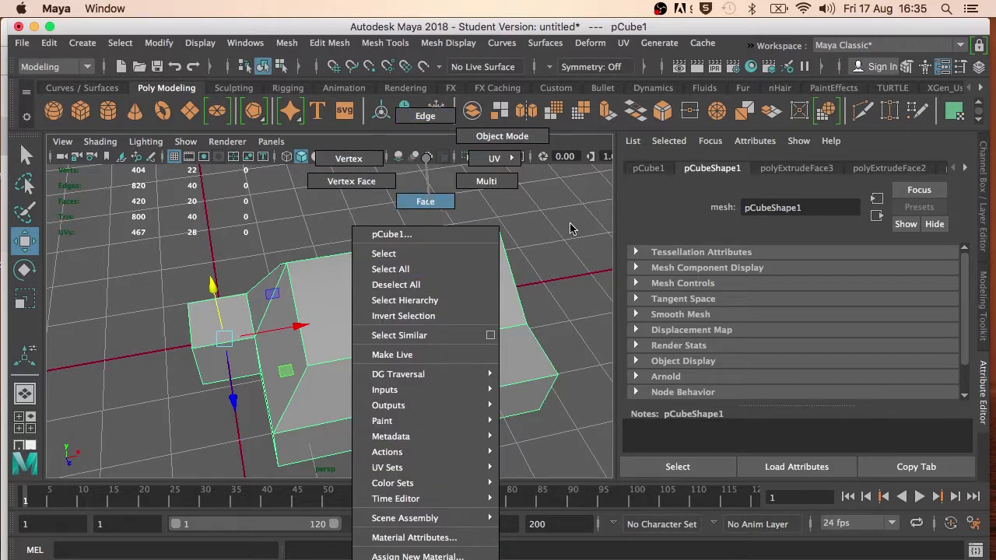
{"action": "right_click_drag", "start_coordinate": [569, 228], "coordinate": [572, 222]}
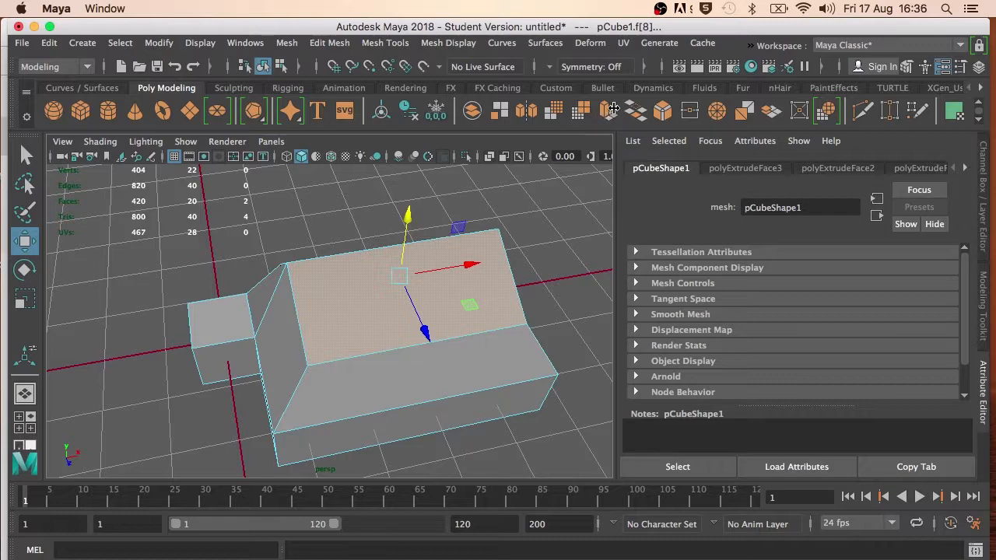